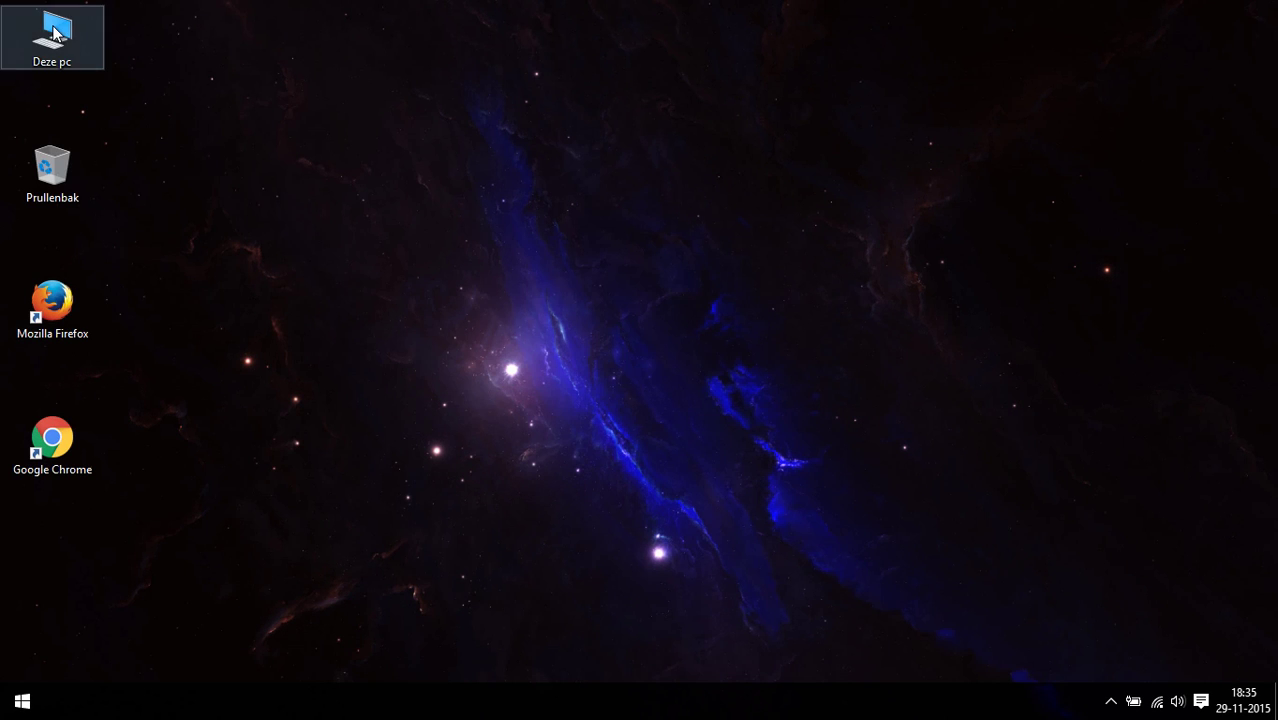
# Open Google Chrome, search the web for "icons" and open the Icon Archive website.
pyautogui.doubleClick(51, 436)
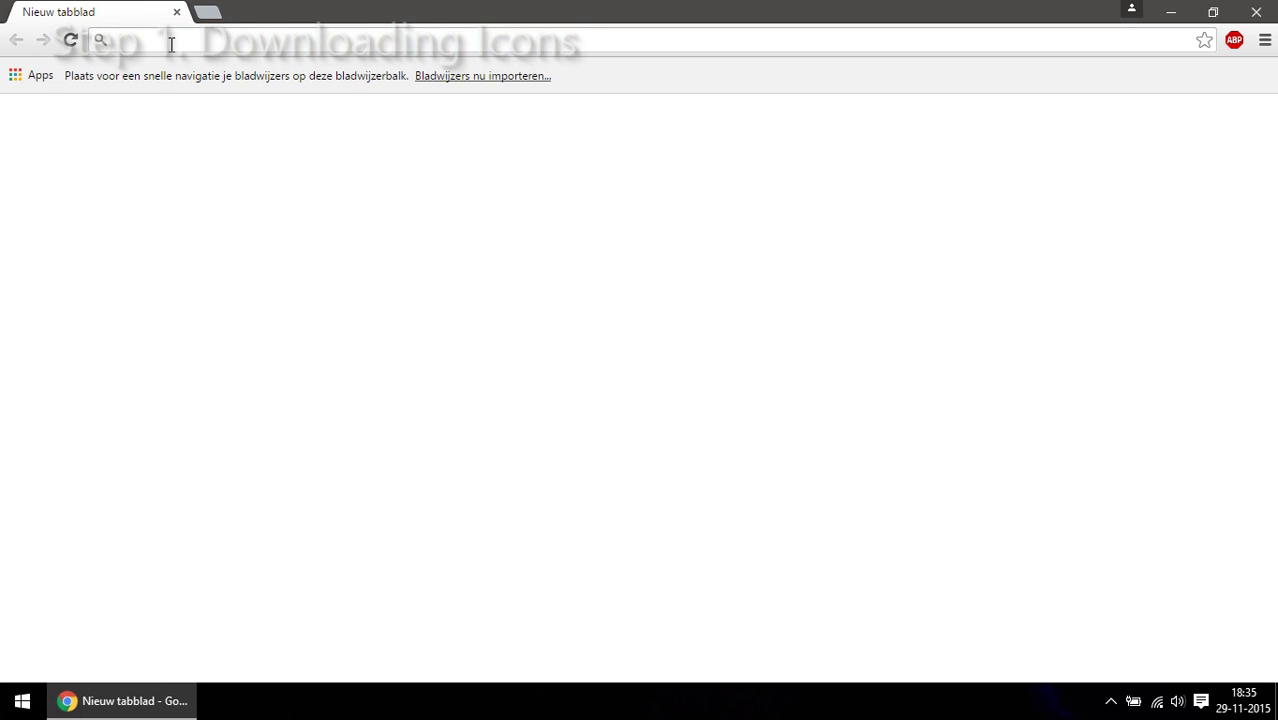
pyautogui.write('icons')
pyautogui.press('Return')
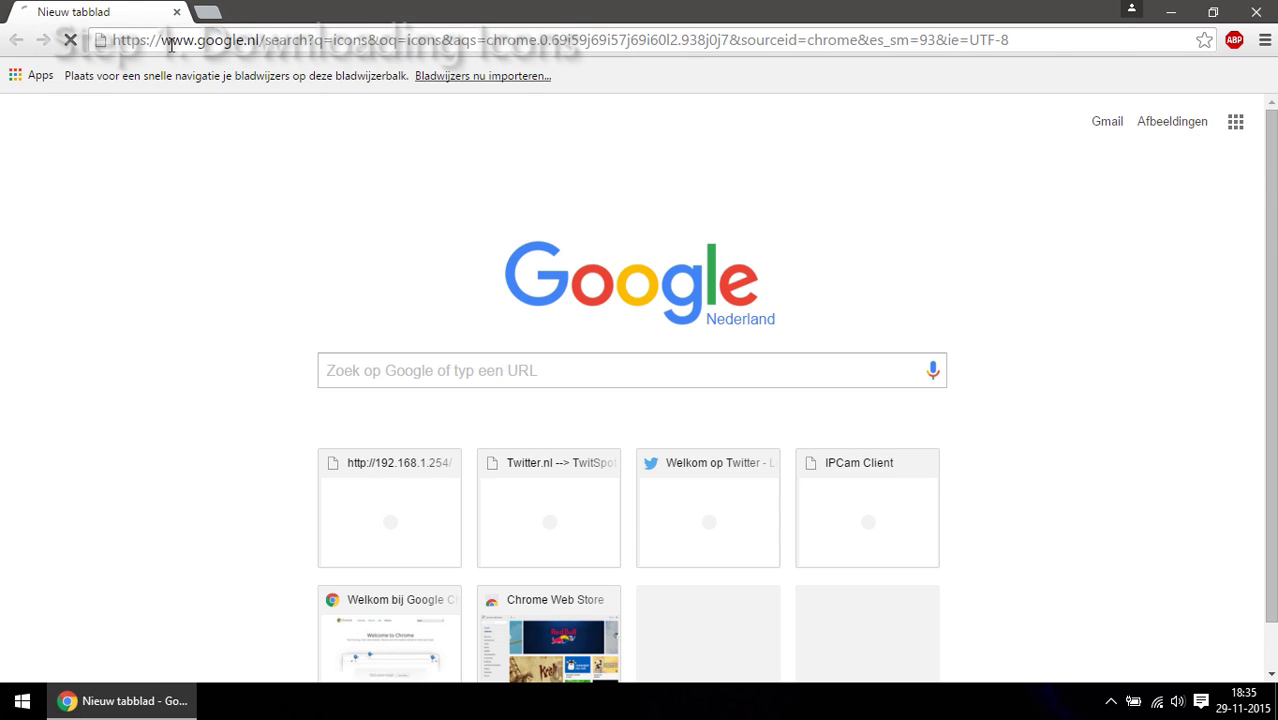
pyautogui.scroll(-1, 338, 333)
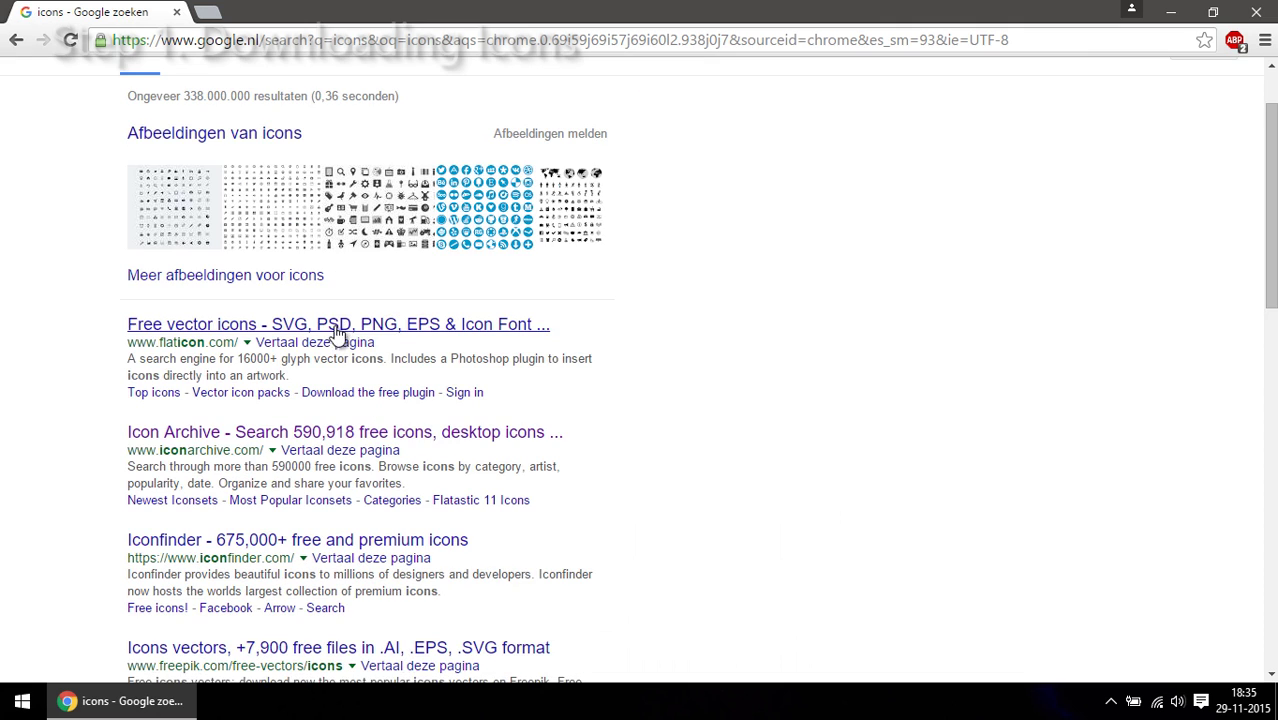
pyautogui.click(155, 436)
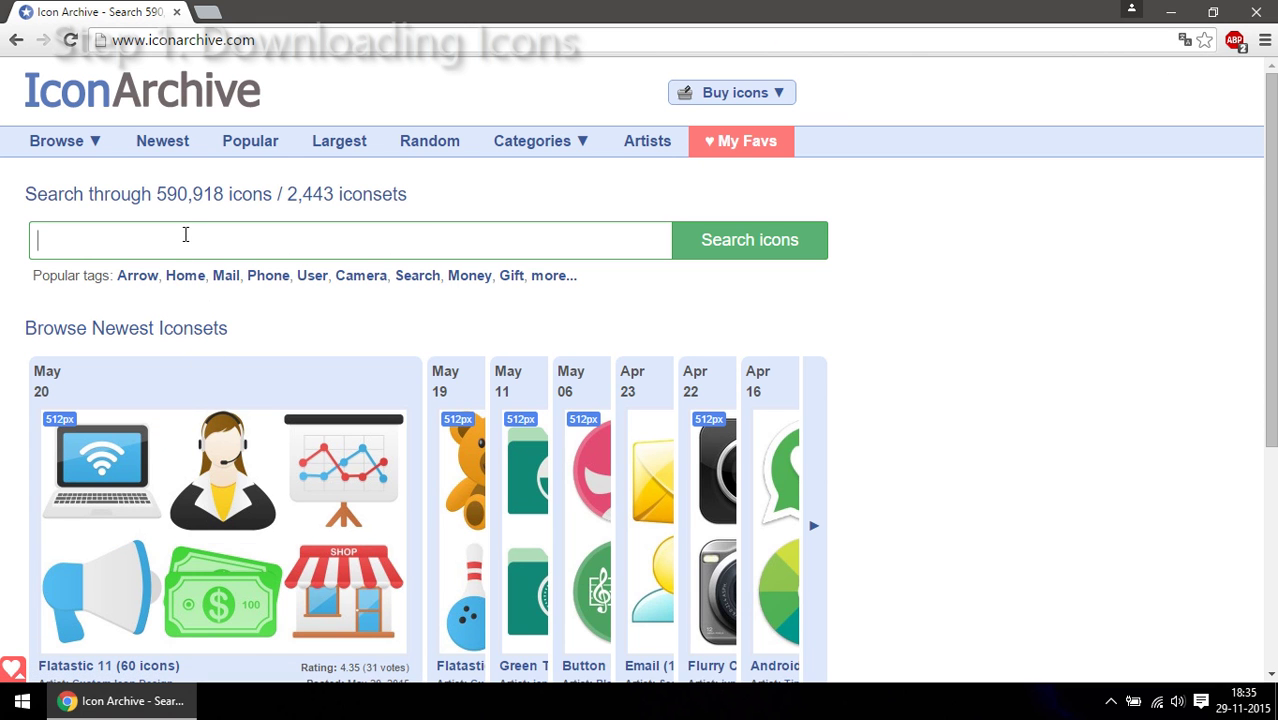
# Search Icon Archive for "laptop" and filter the icon results by the colour black.
pyautogui.click(185, 234)
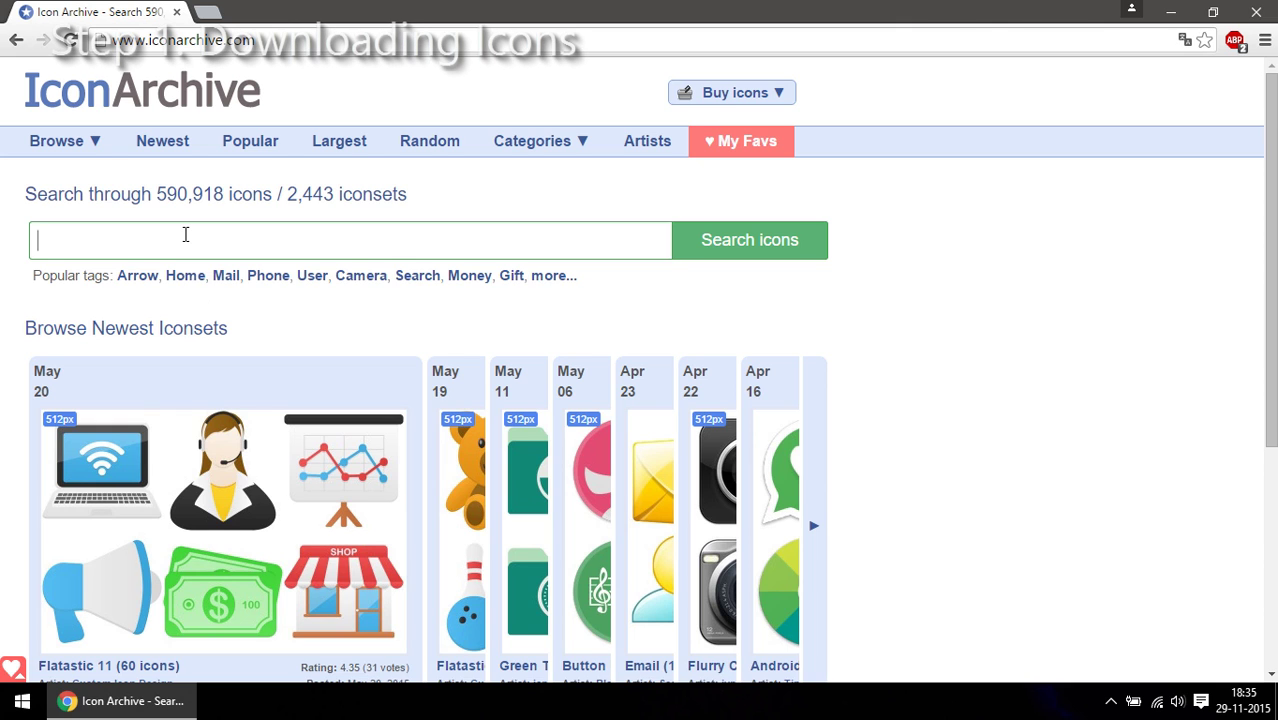
pyautogui.write('lap')
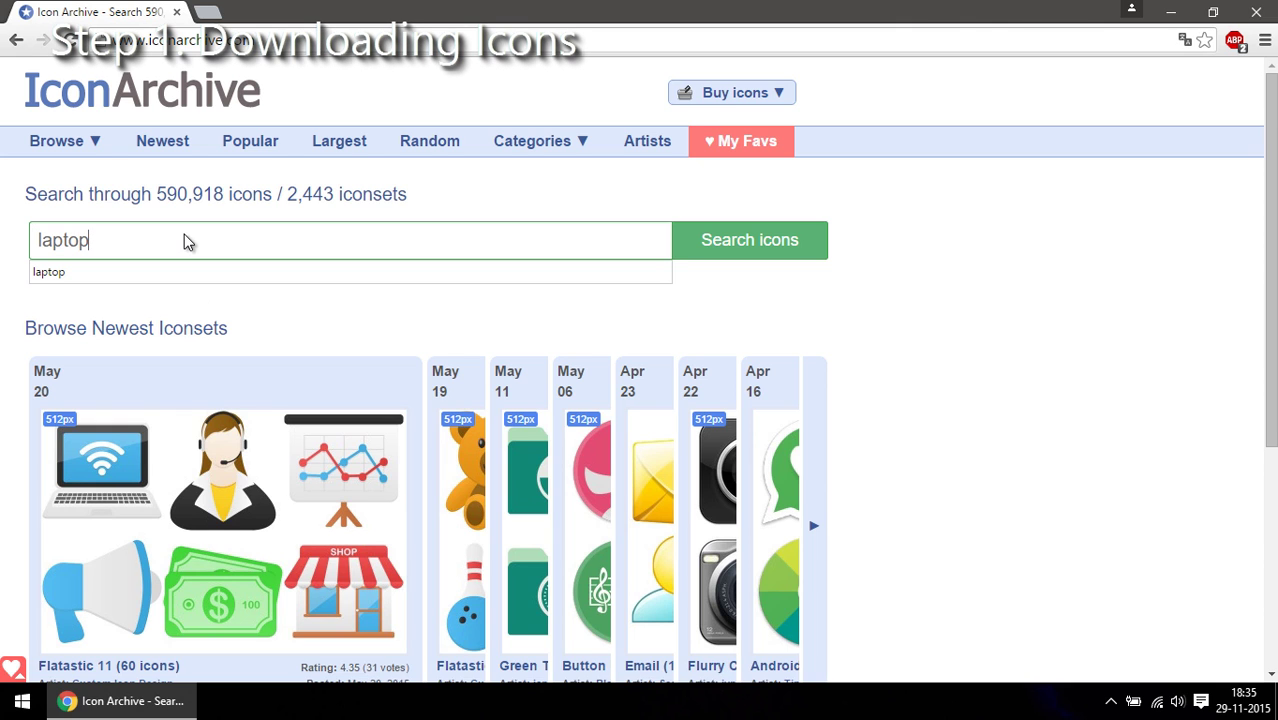
pyautogui.write('top')
pyautogui.press('Return')
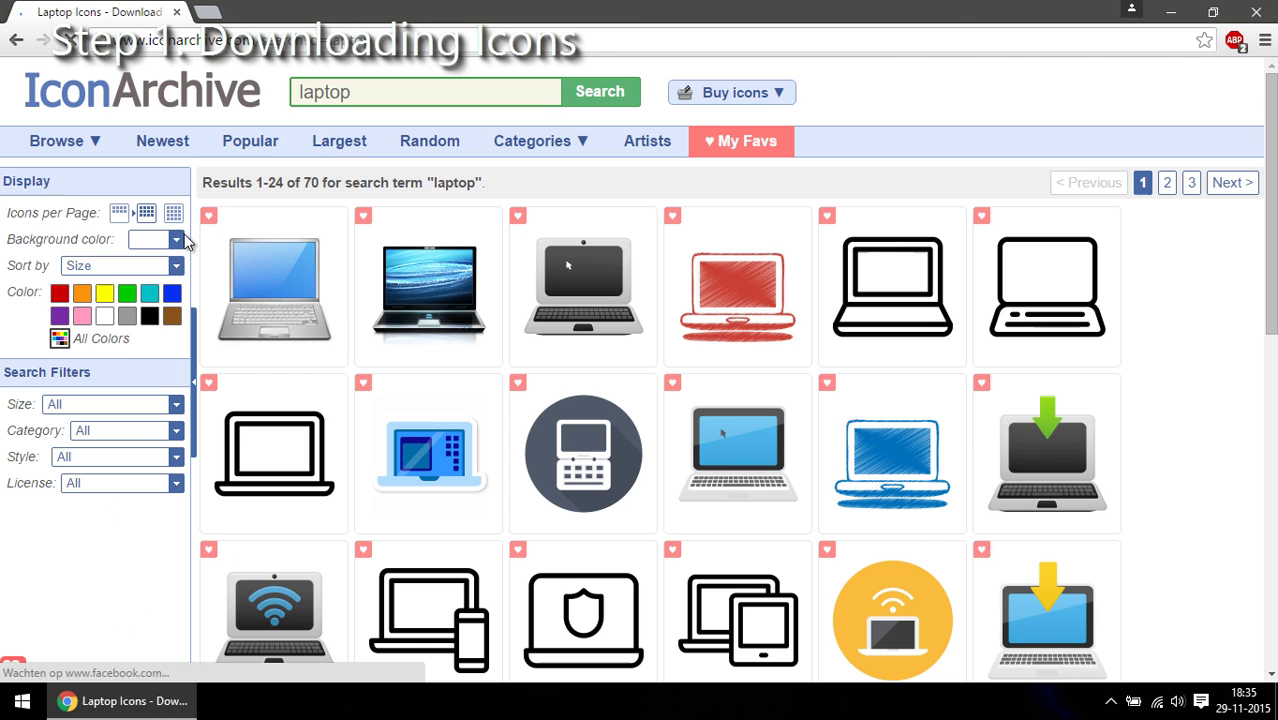
pyautogui.scroll(-1, 708, 386)
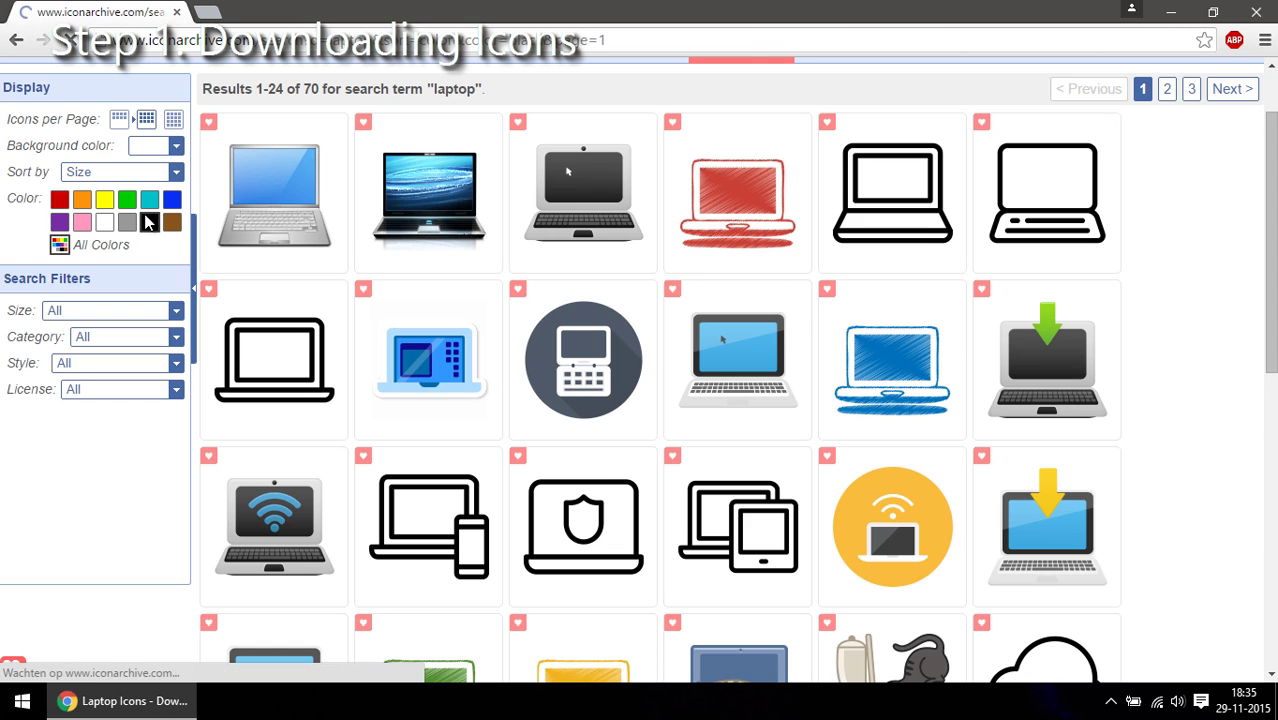
# Look through the three pages of black laptop icons for a suitable one and return to page 1.
pyautogui.scroll(-2, 650, 322)
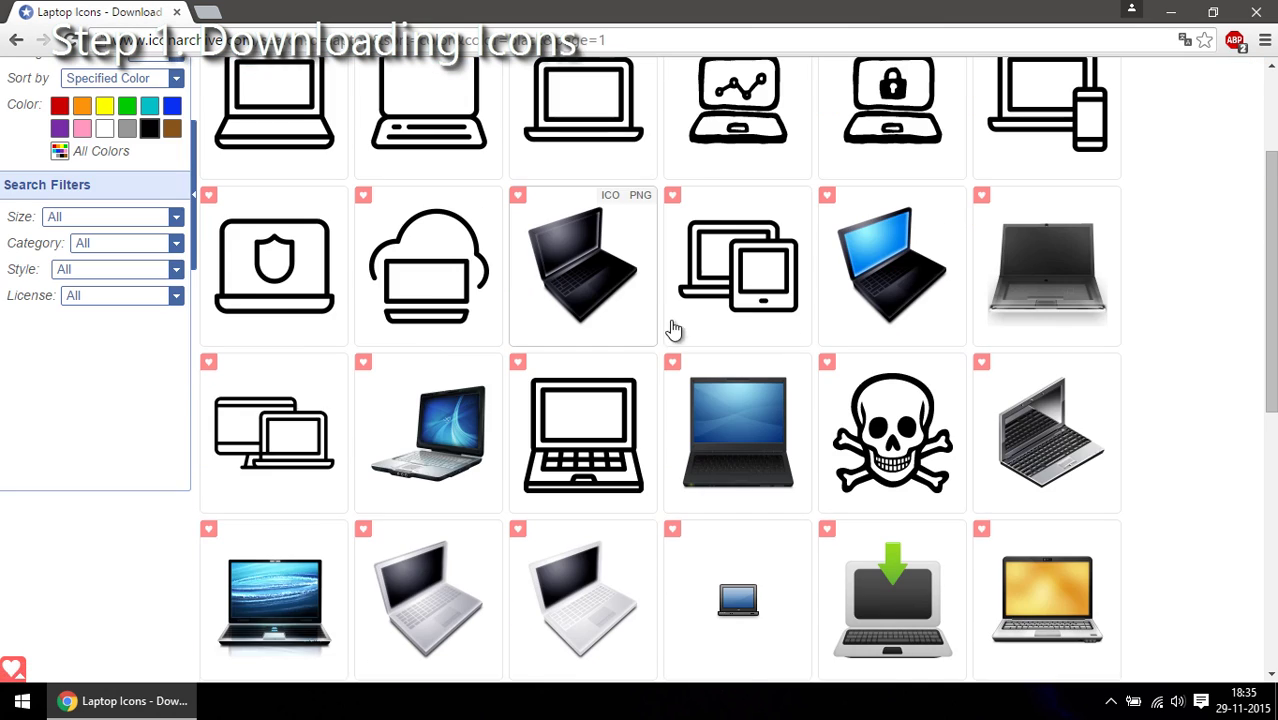
pyautogui.scroll(1, 1084, 371)
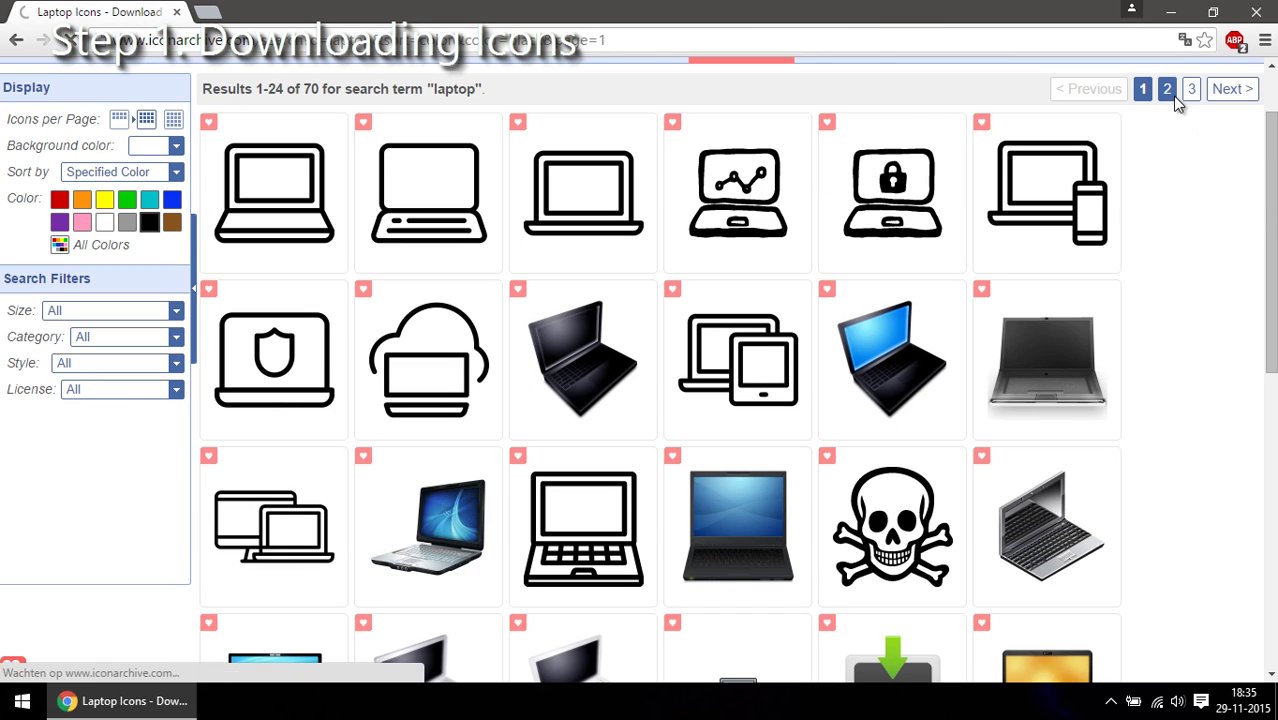
pyautogui.scroll(-3, 960, 285)
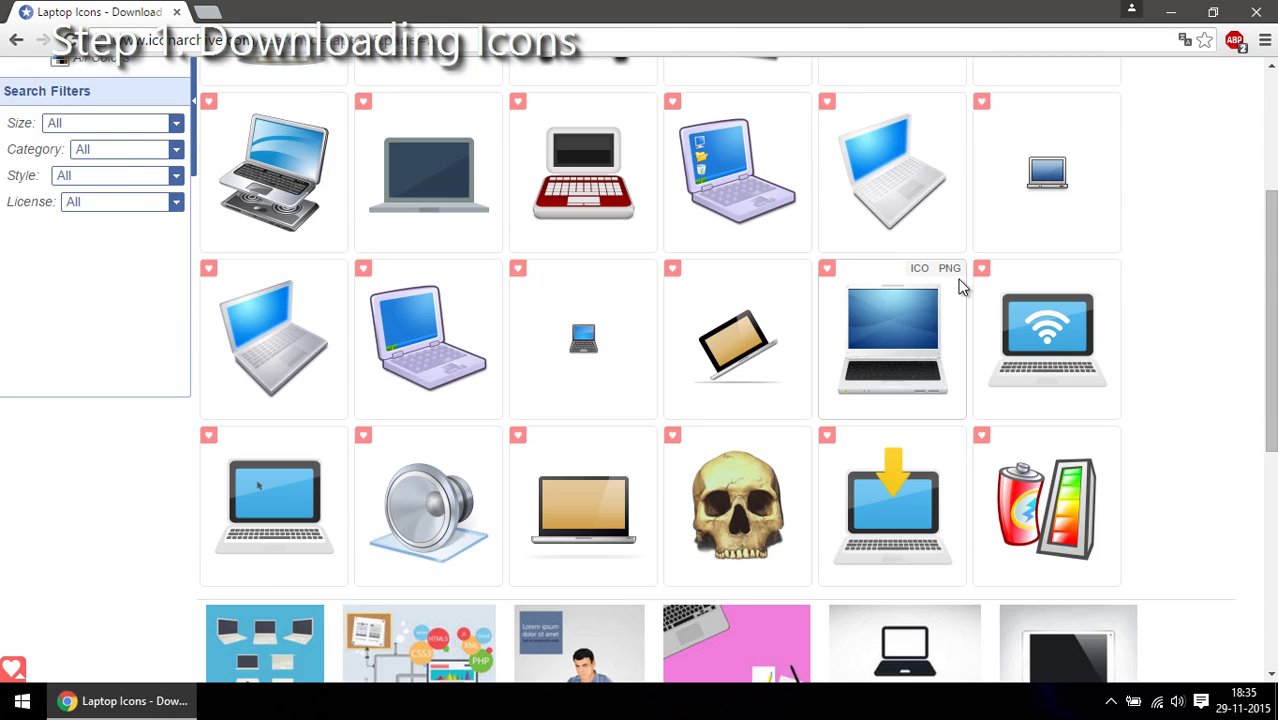
pyautogui.scroll(-1, 962, 287)
pyautogui.scroll(4, 958, 288)
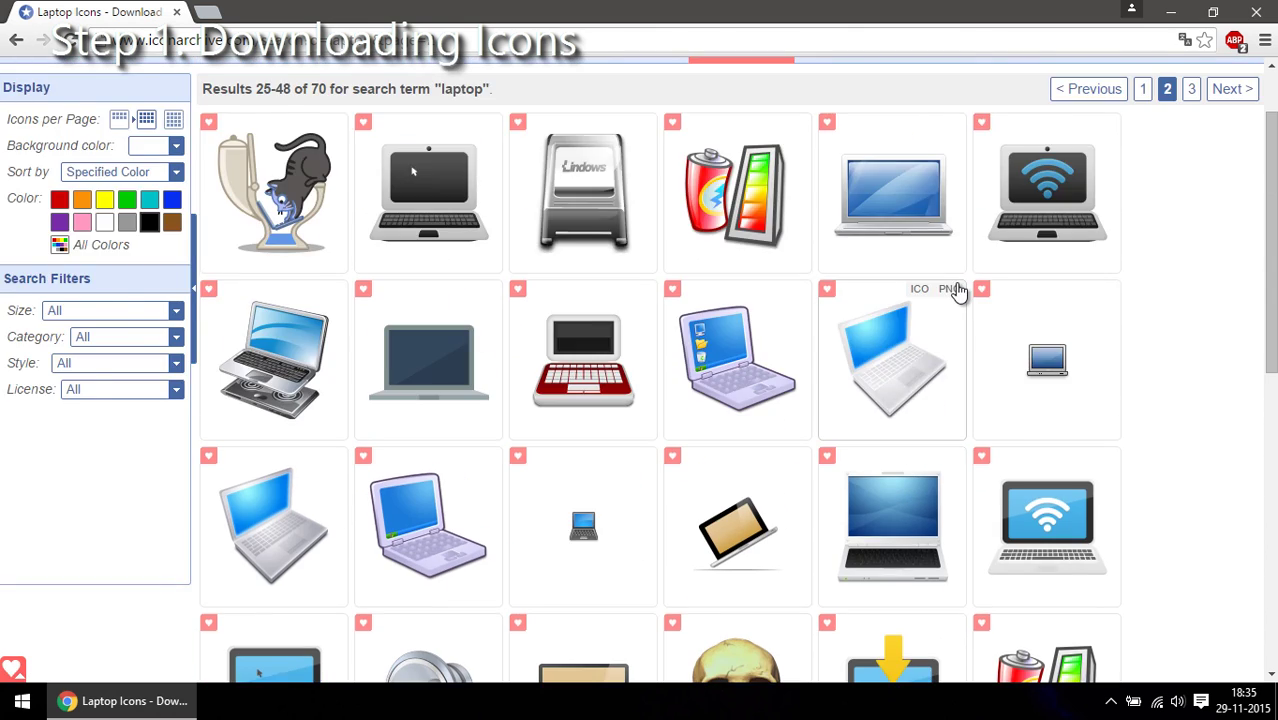
pyautogui.click(1191, 184)
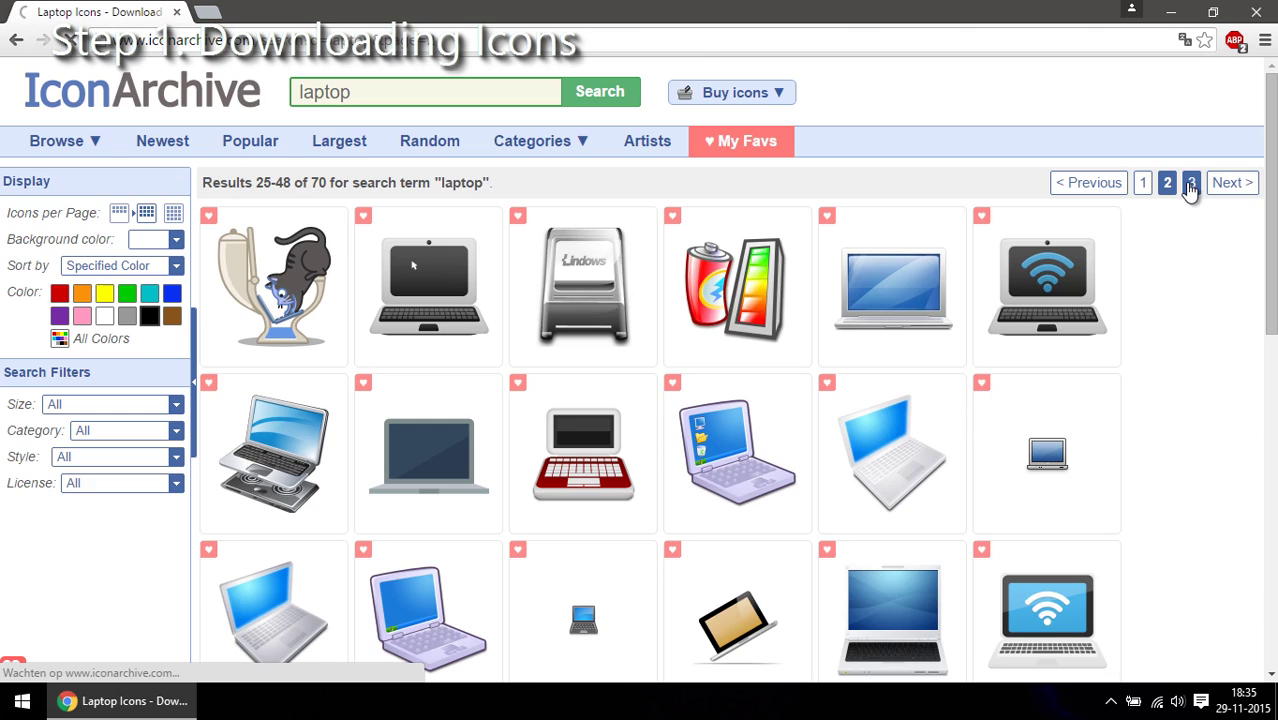
pyautogui.scroll(-4, 984, 334)
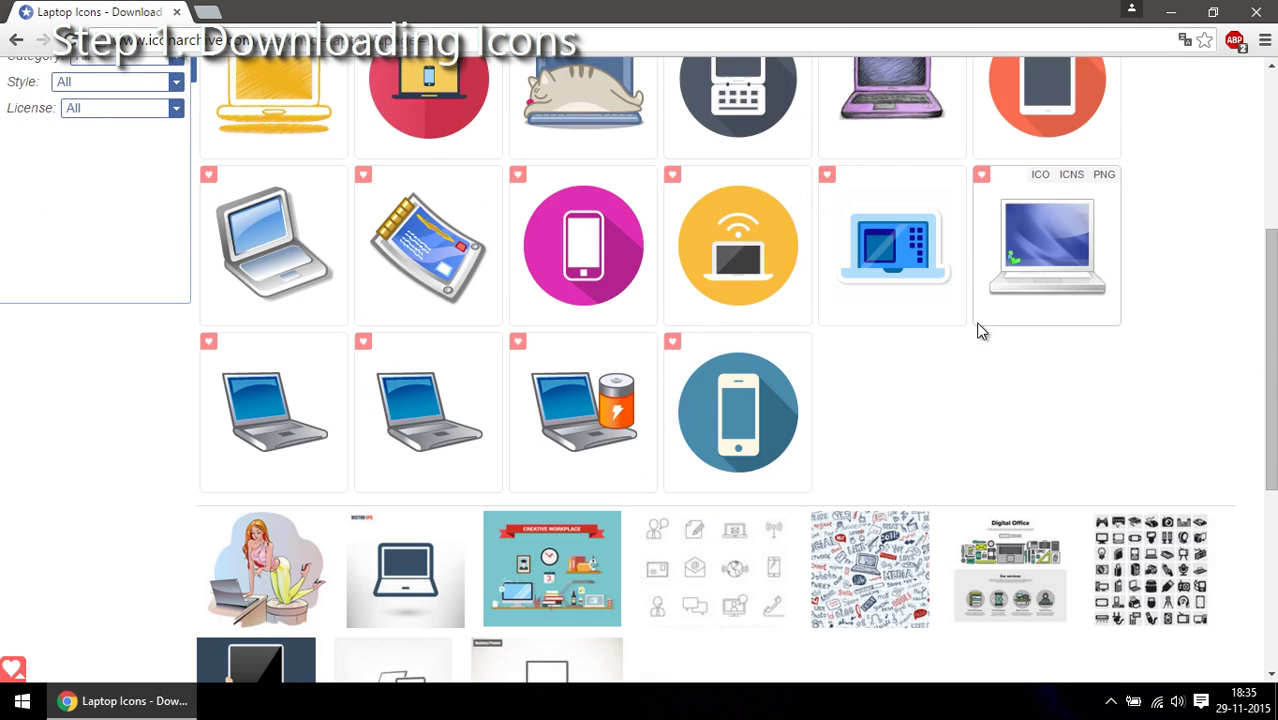
pyautogui.scroll(4, 982, 332)
pyautogui.click(1143, 184)
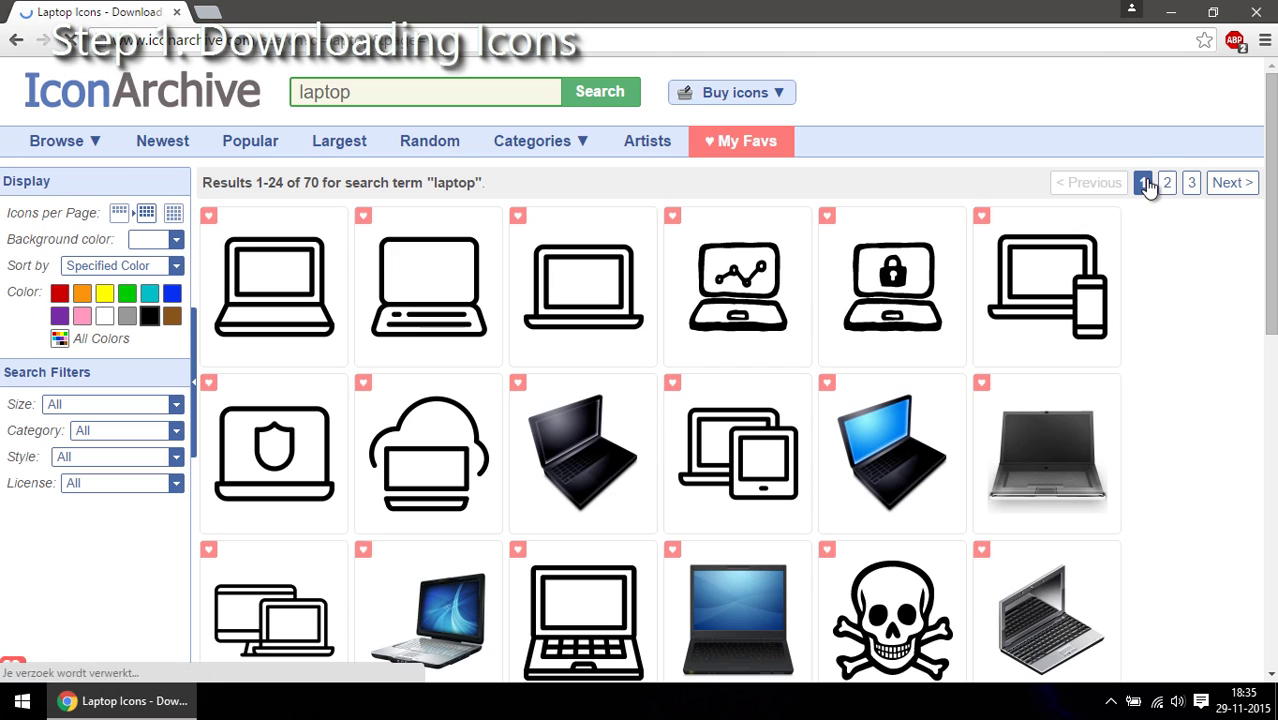
# Download the open black laptop icon with the dark screen in ICO format and show the file in its folder.
pyautogui.scroll(-1, 599, 320)
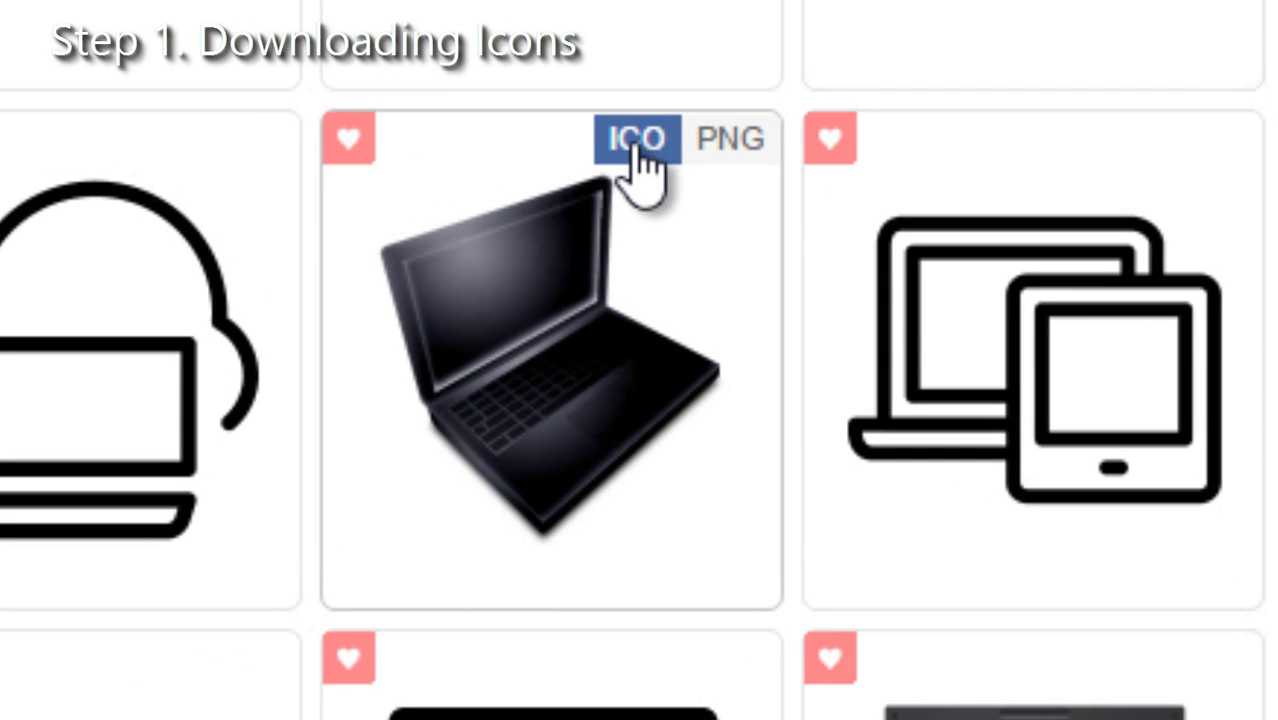
pyautogui.click(636, 150)
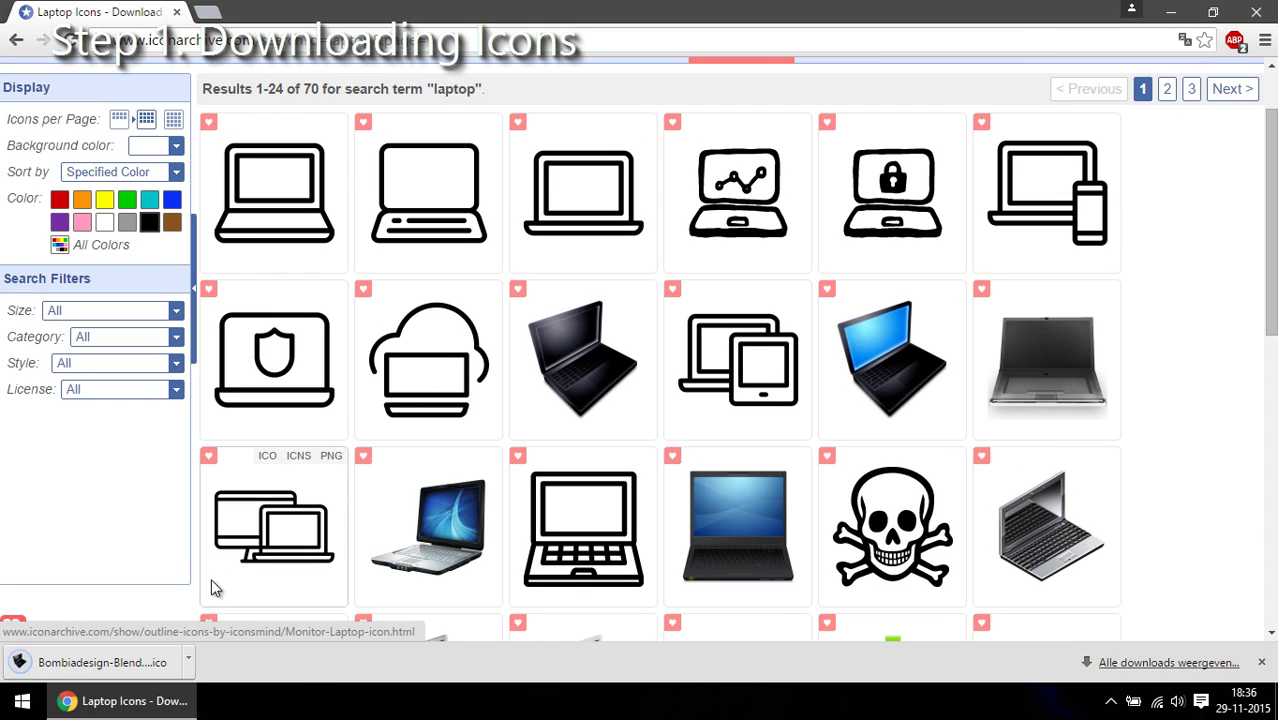
pyautogui.click(187, 662)
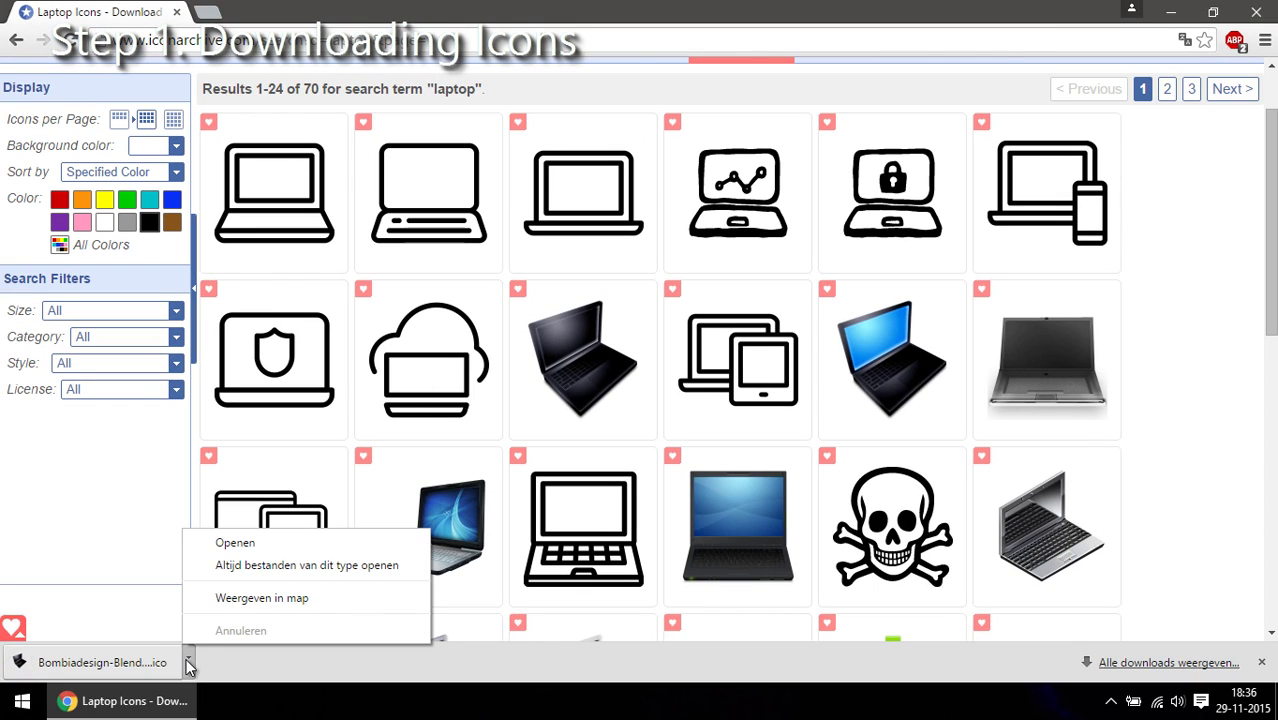
pyautogui.click(209, 600)
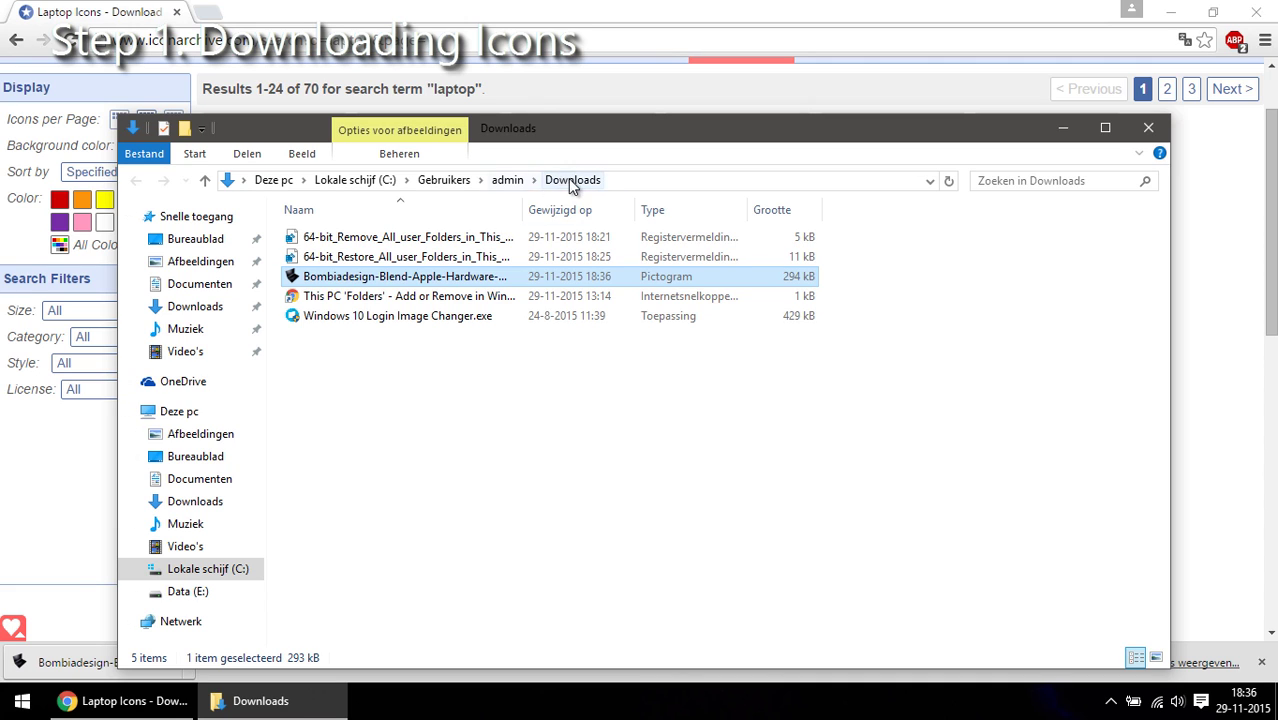
# Move the downloaded Bombiadesign laptop icon file from Downloads to C:\Custom\Iconen and close the folder window.
pyautogui.click(535, 410)
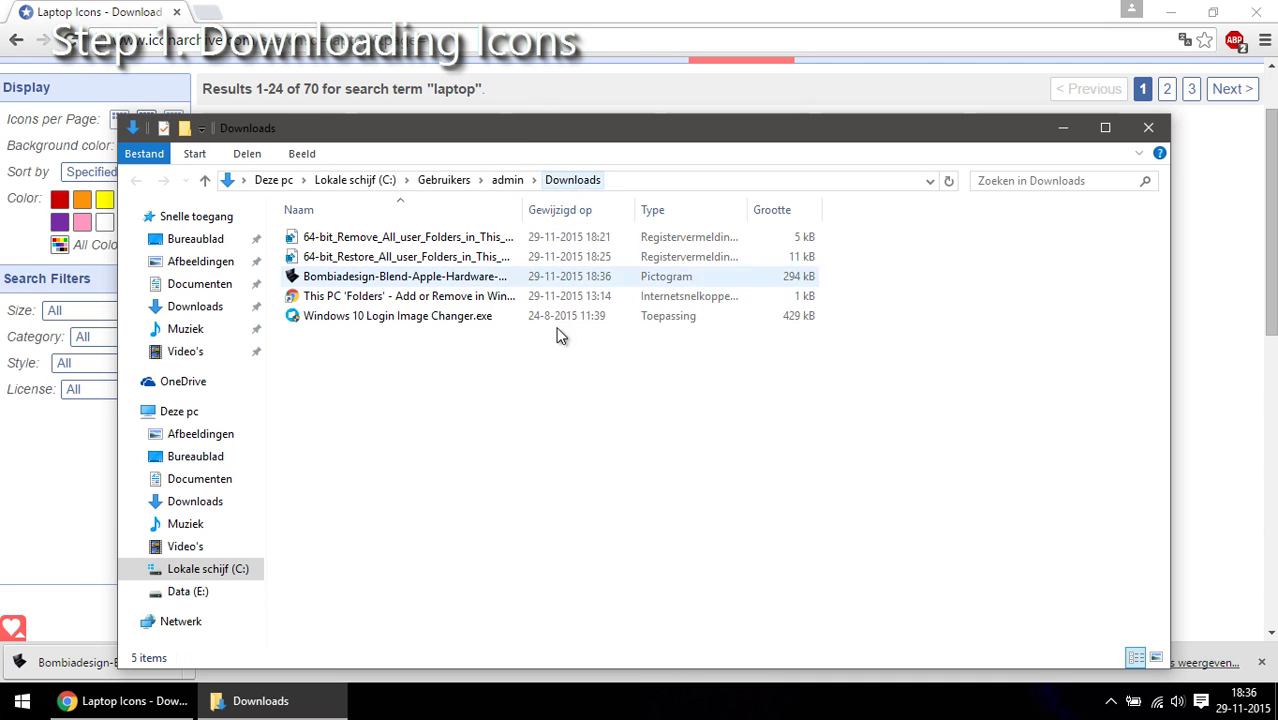
pyautogui.click(360, 283)
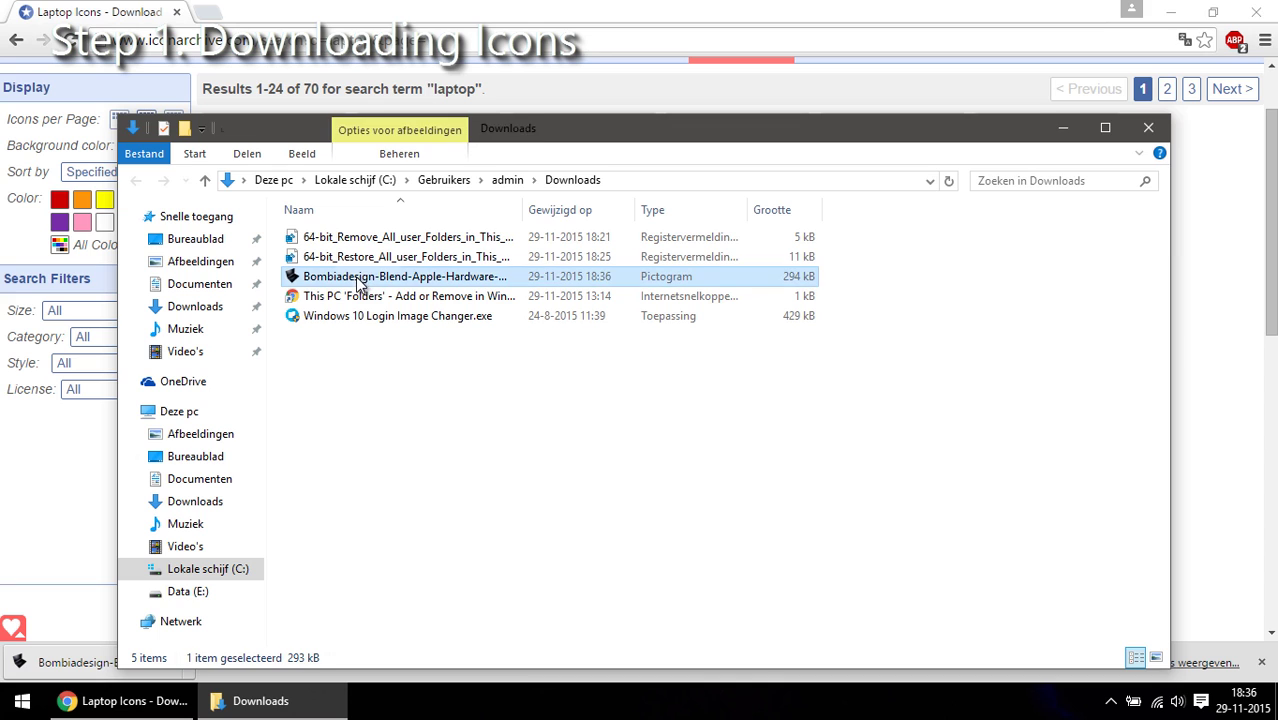
pyautogui.rightClick(340, 287)
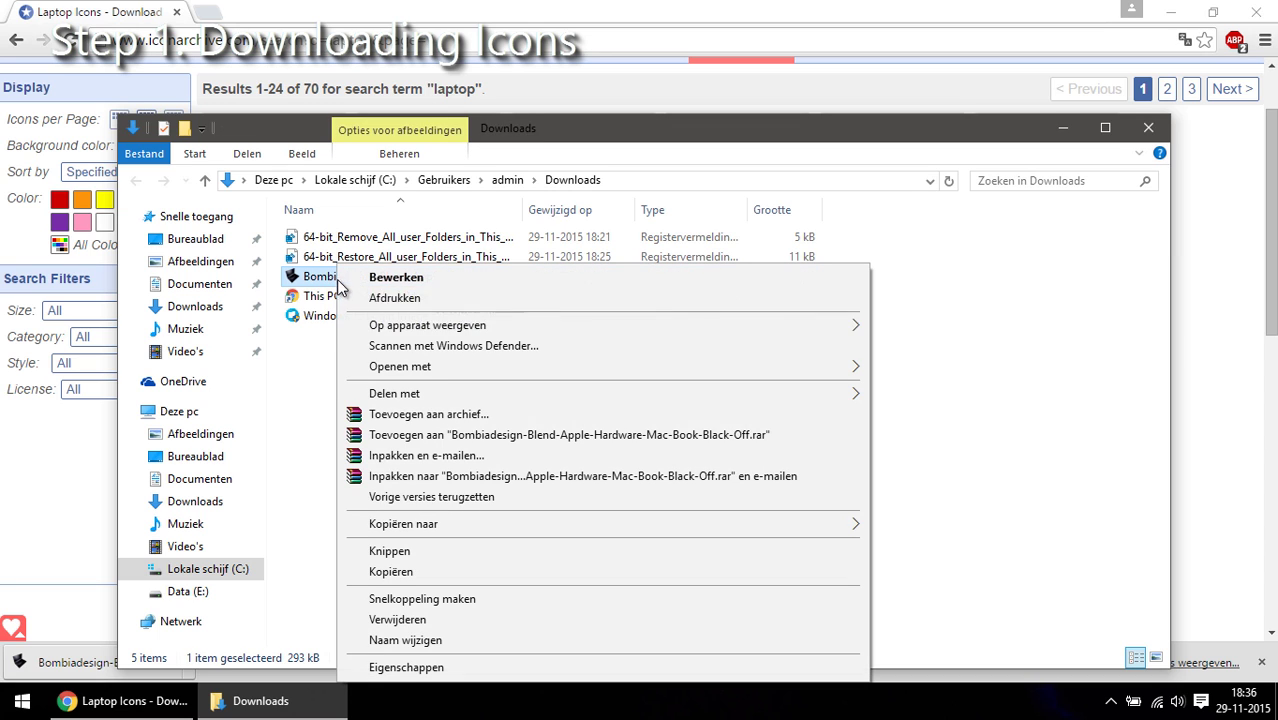
pyautogui.click(366, 550)
pyautogui.click(205, 570)
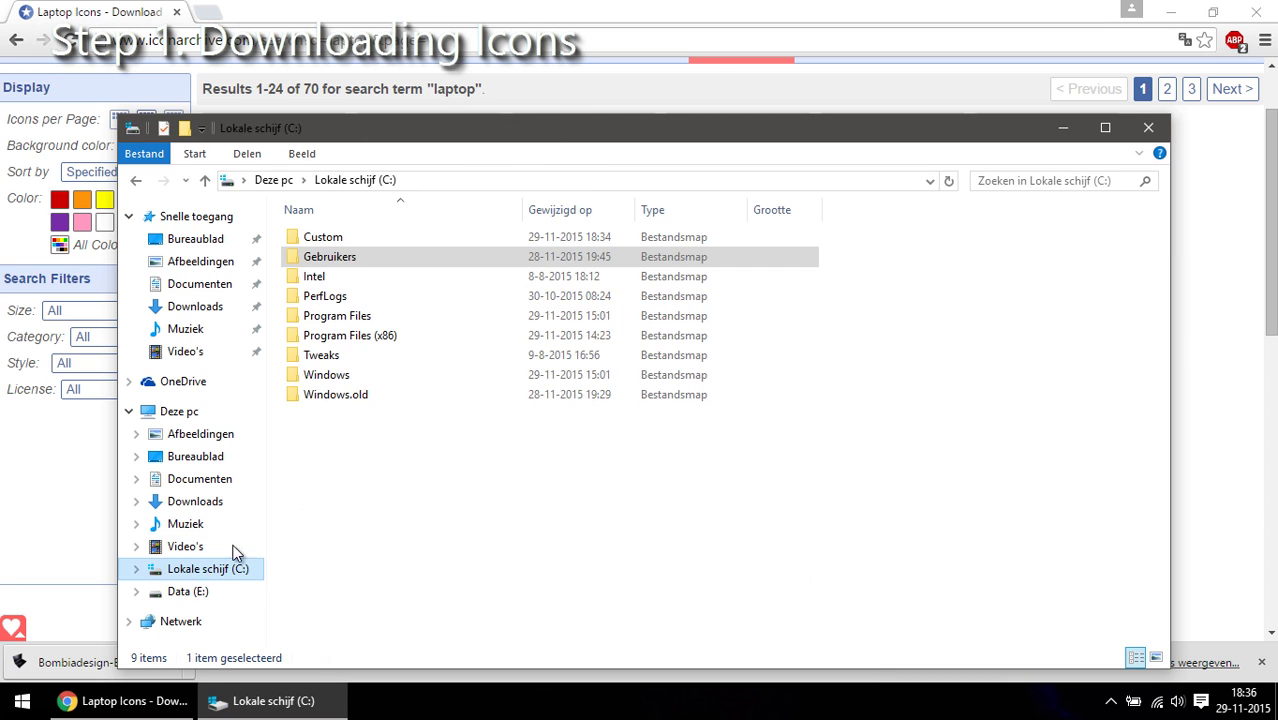
pyautogui.doubleClick(323, 237)
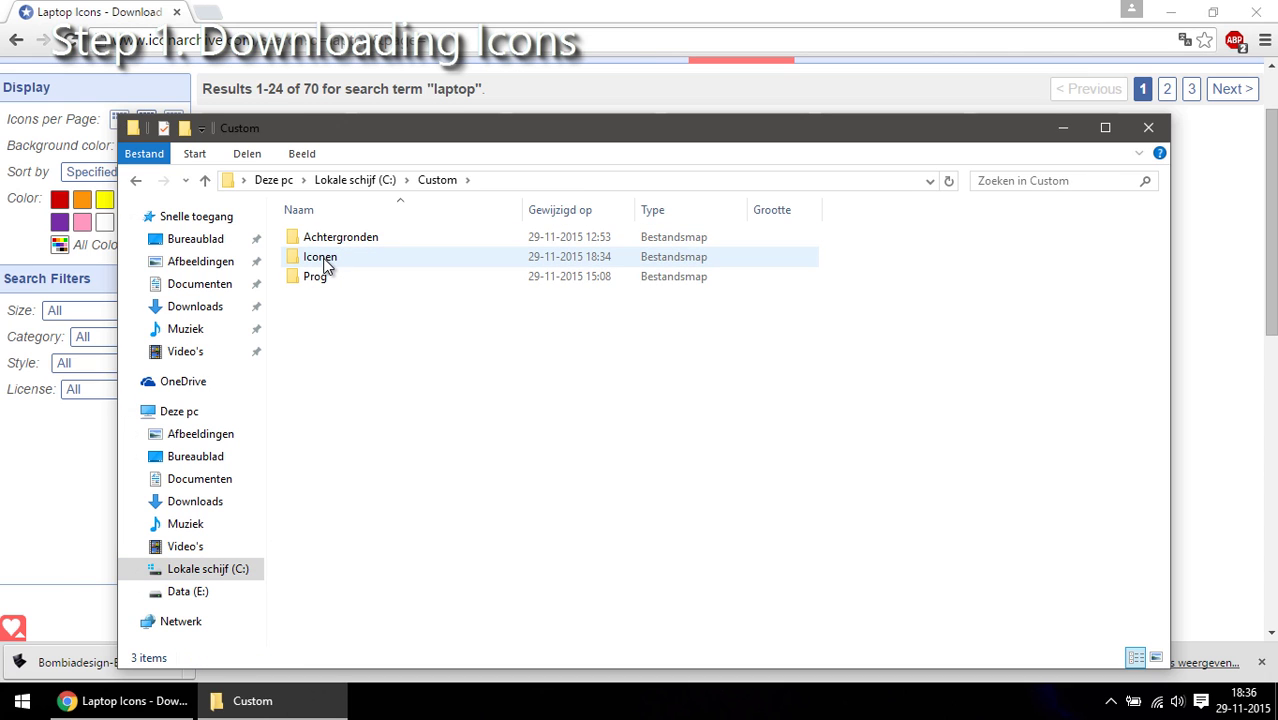
pyautogui.doubleClick(323, 258)
pyautogui.rightClick(386, 322)
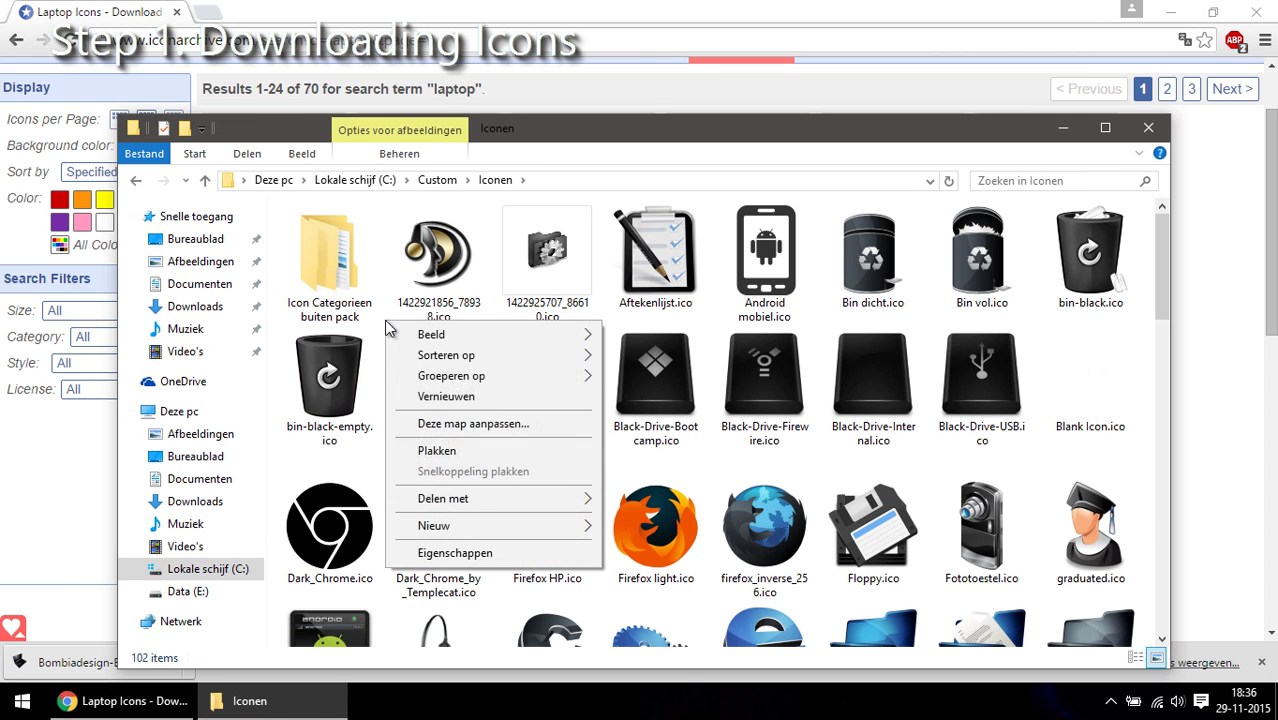
pyautogui.click(432, 451)
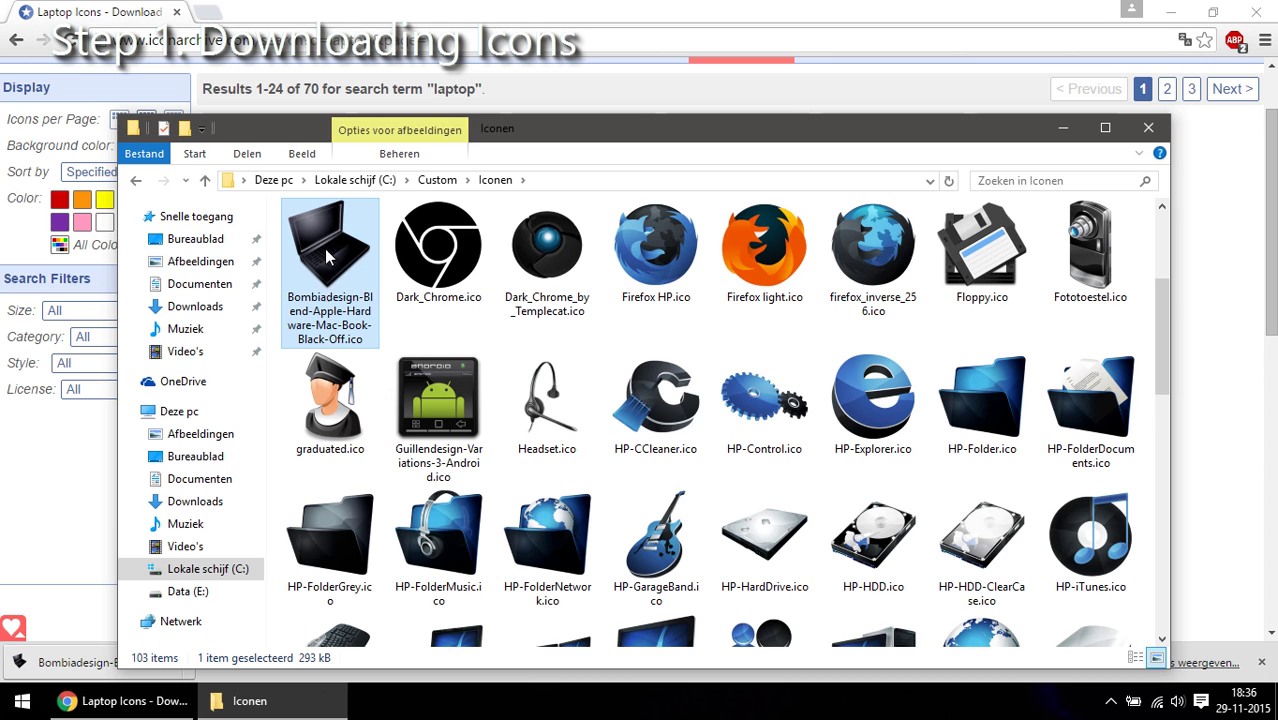
pyautogui.click(1148, 130)
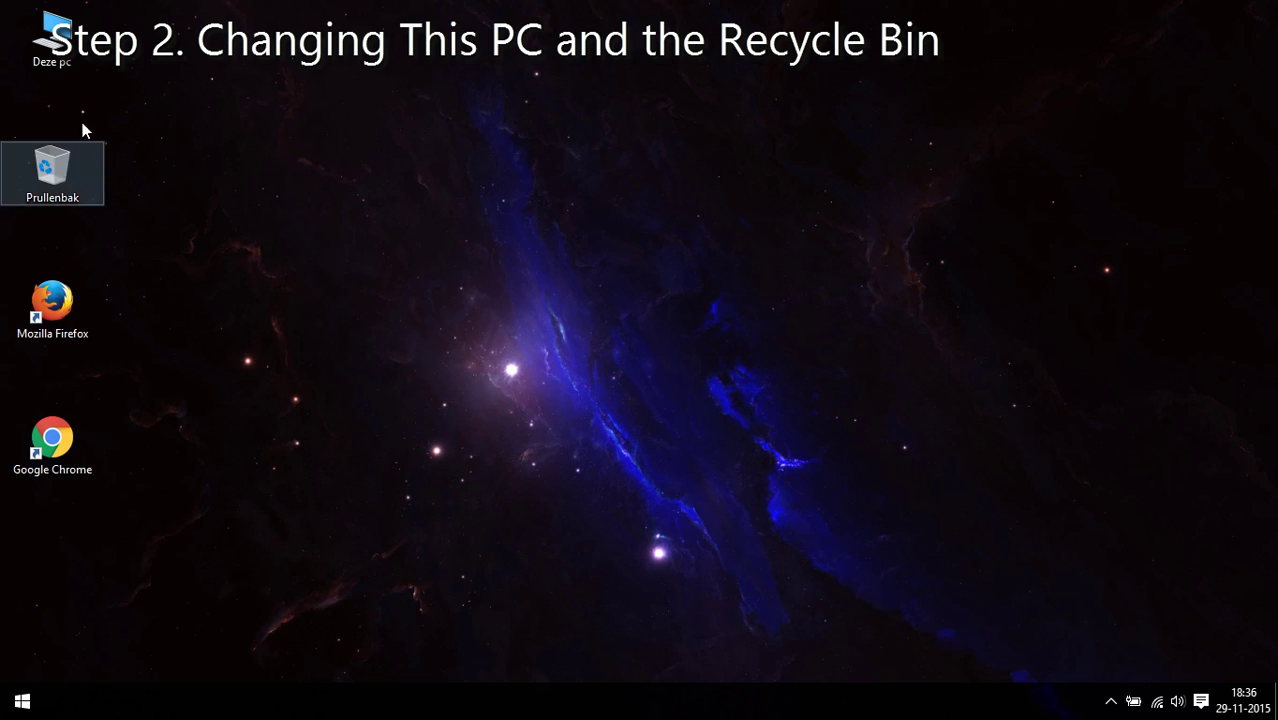
pyautogui.click(55, 38)
pyautogui.click(60, 172)
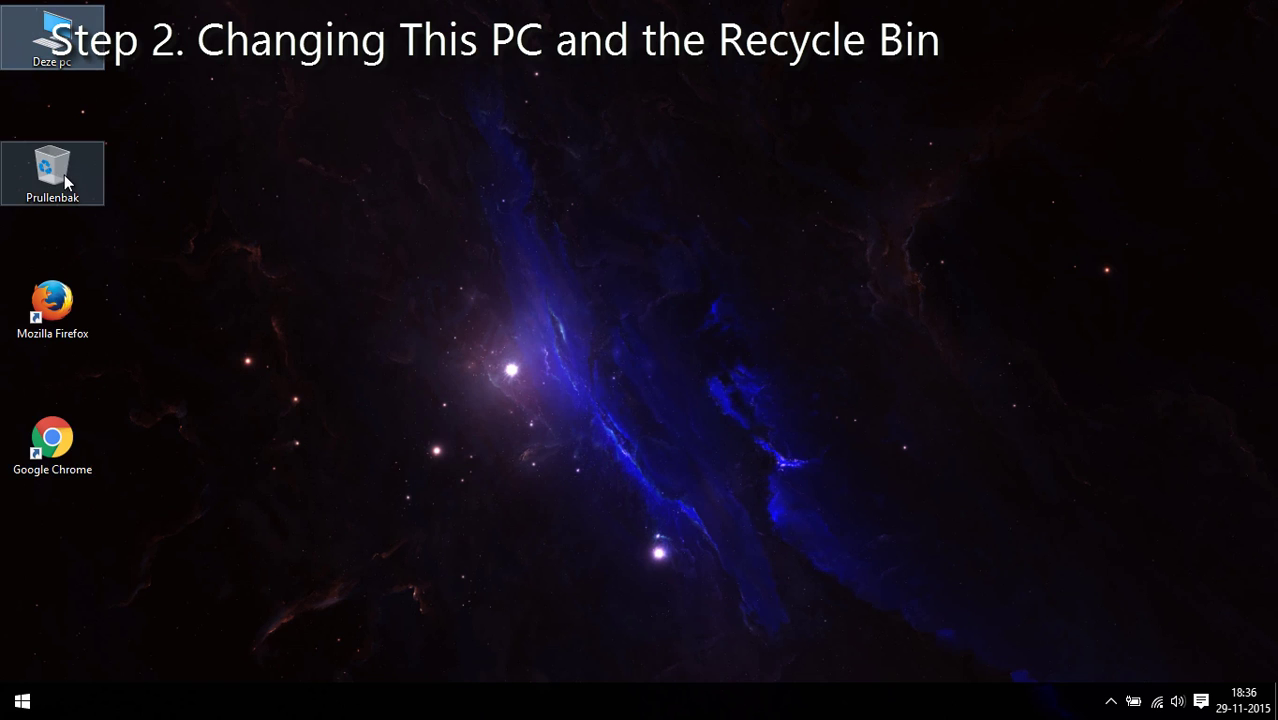
pyautogui.click(179, 155)
# Open the desktop icon settings from the theme section of the Windows personalization settings.
pyautogui.rightClick(121, 101)
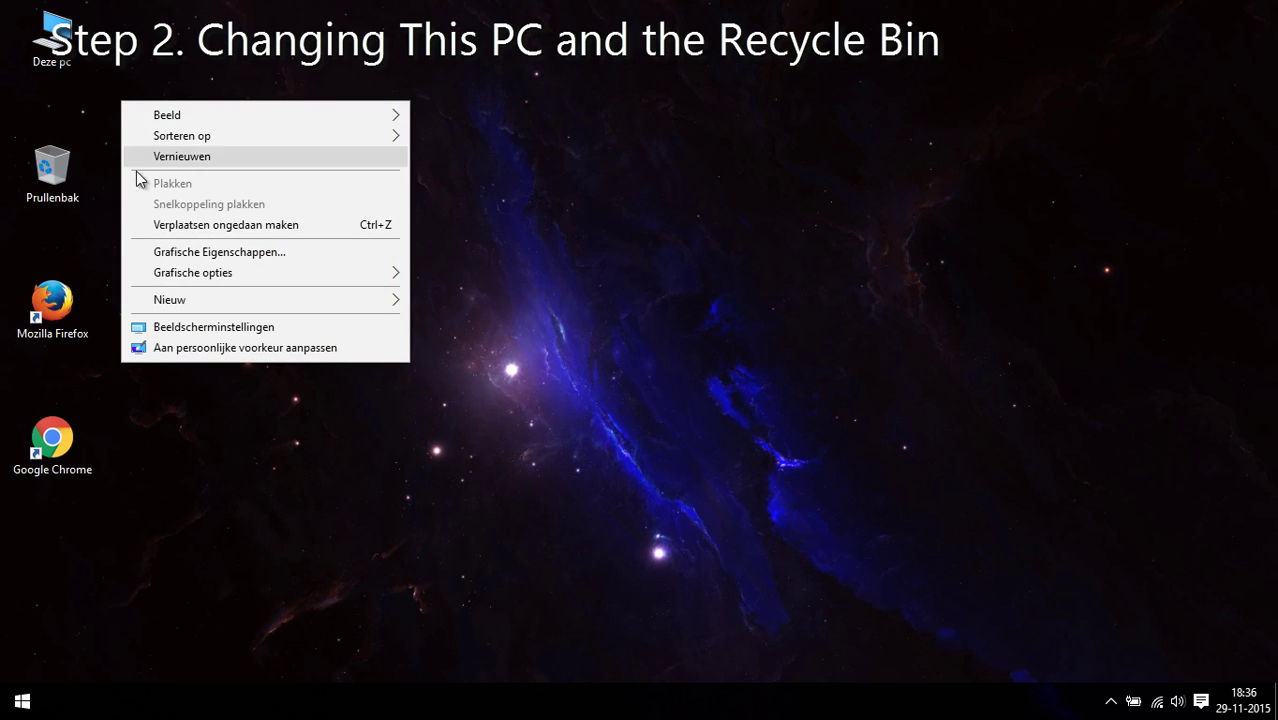
pyautogui.click(198, 350)
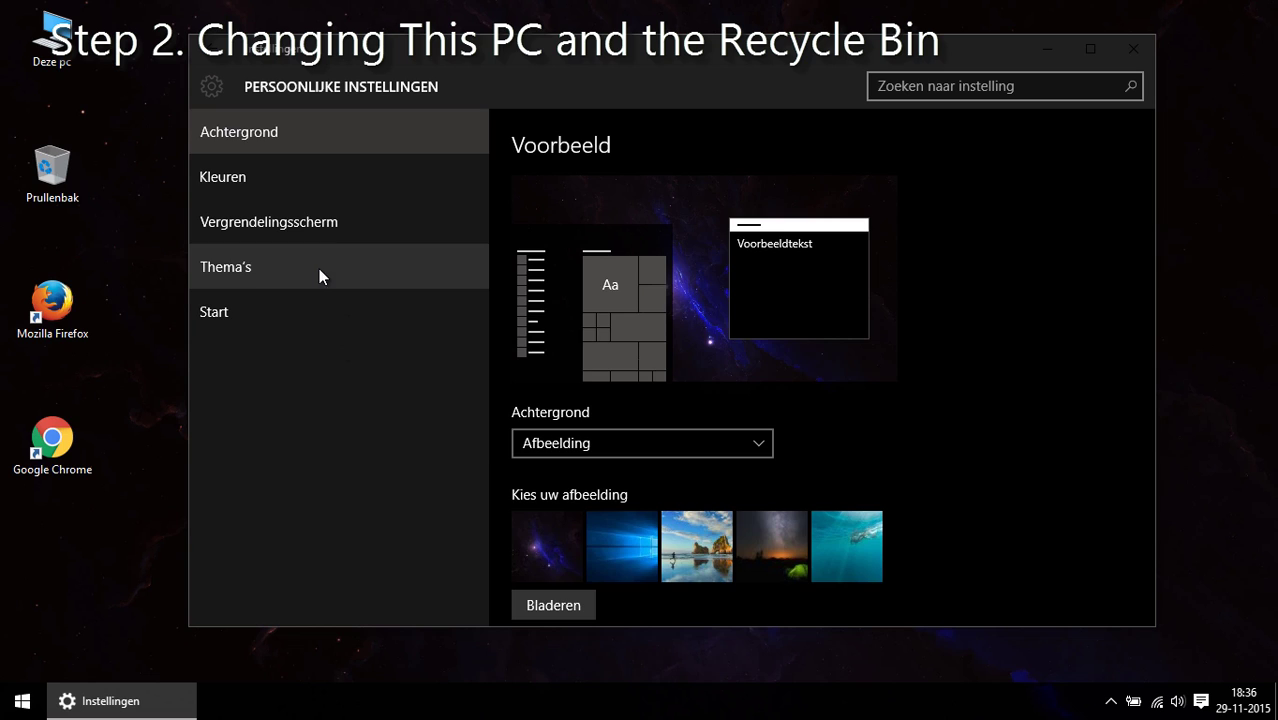
pyautogui.click(316, 267)
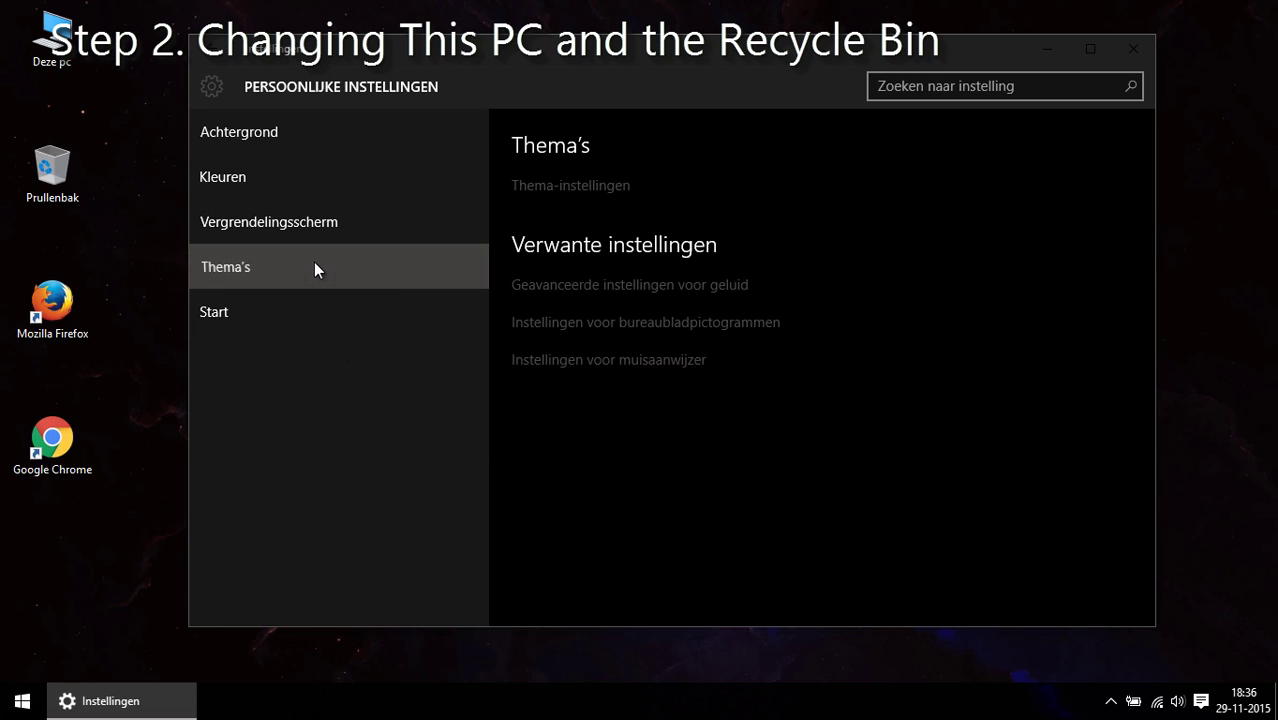
pyautogui.click(591, 328)
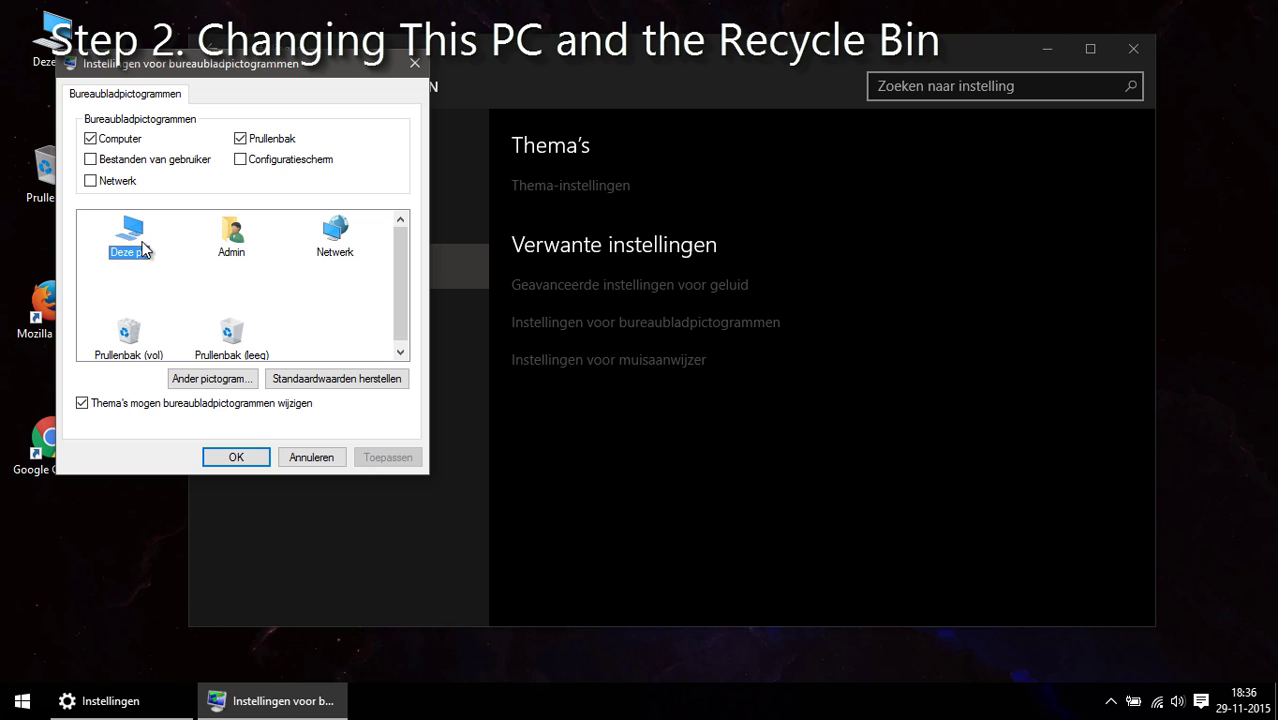
# Start changing the This PC desktop icon and browse to the C:\Custom\Iconen folder for an icon file.
pyautogui.click(203, 380)
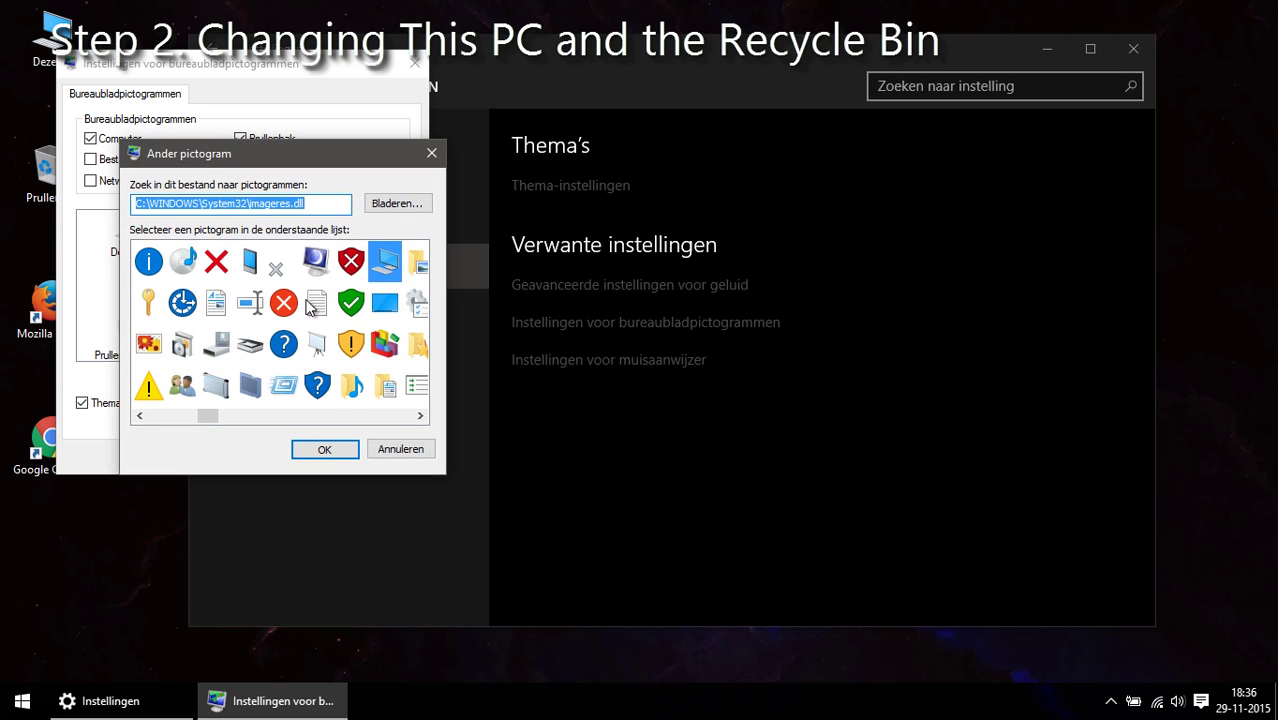
pyautogui.click(385, 205)
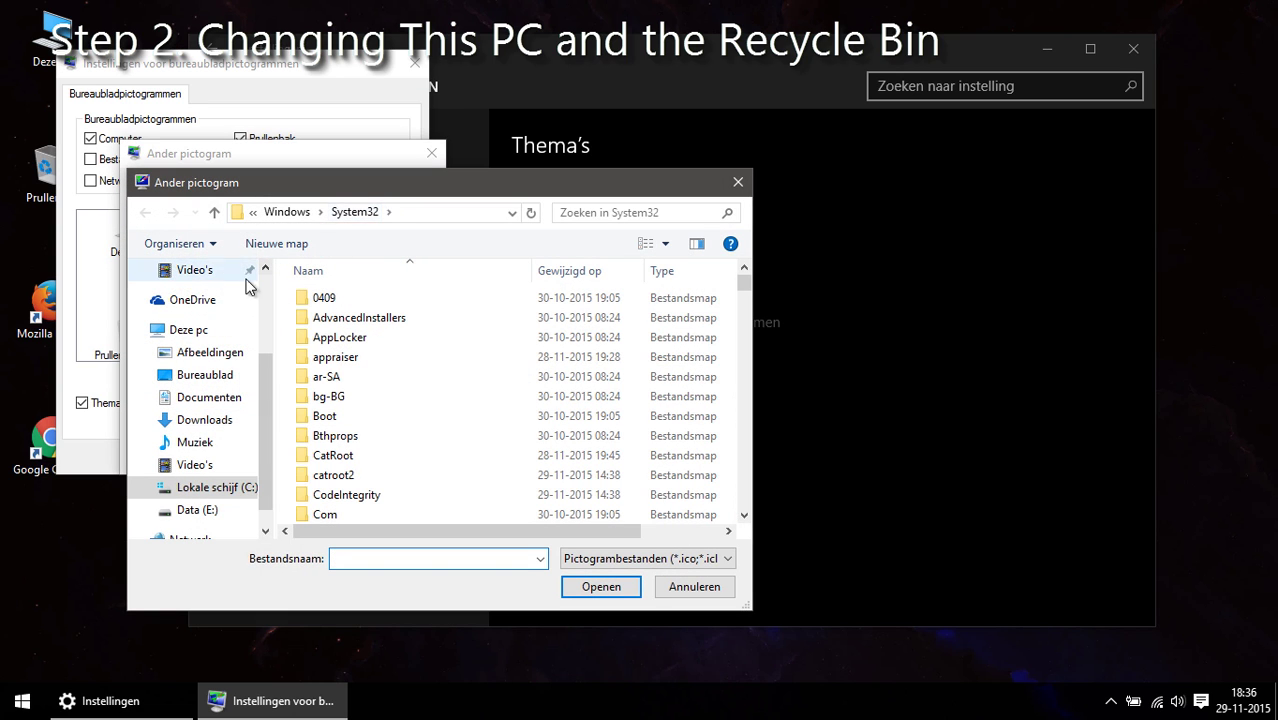
pyautogui.click(215, 488)
pyautogui.doubleClick(350, 298)
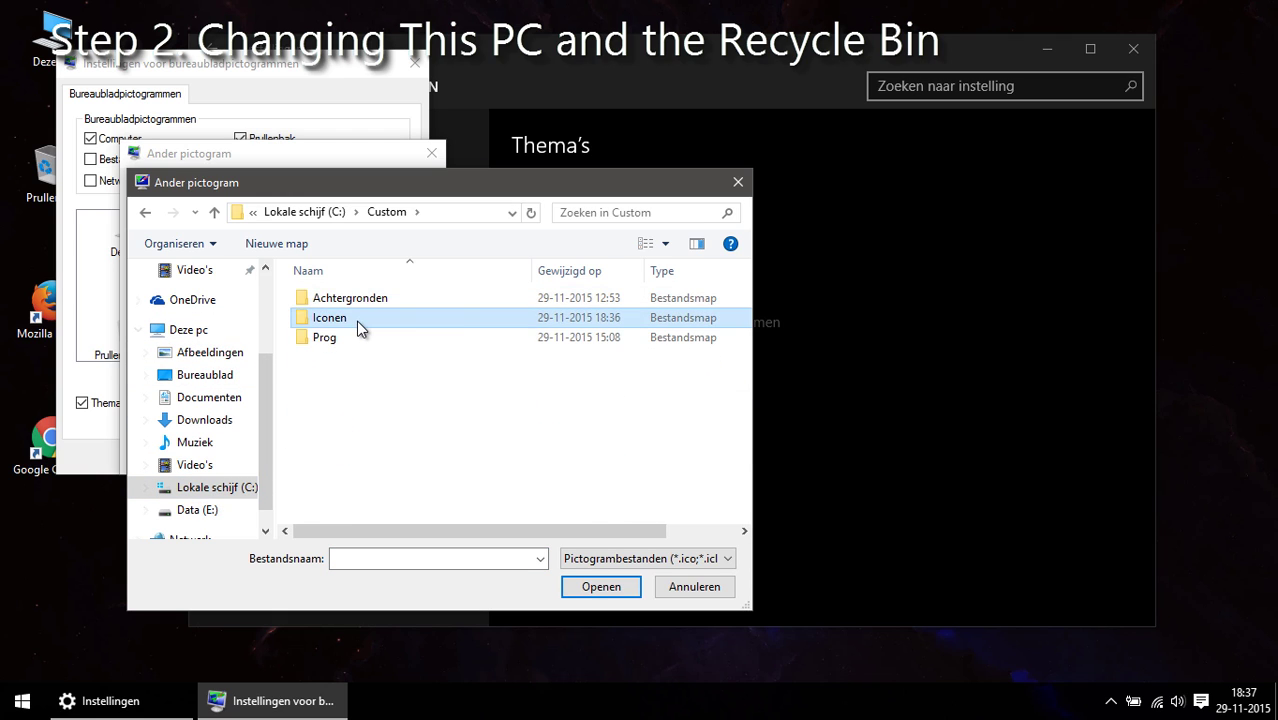
pyautogui.doubleClick(356, 318)
# Choose Bombiadesign-Blend-Apple-Hardware-Mac-Book-Black-Off.ico as the This PC icon and confirm the choice.
pyautogui.scroll(-3, 419, 430)
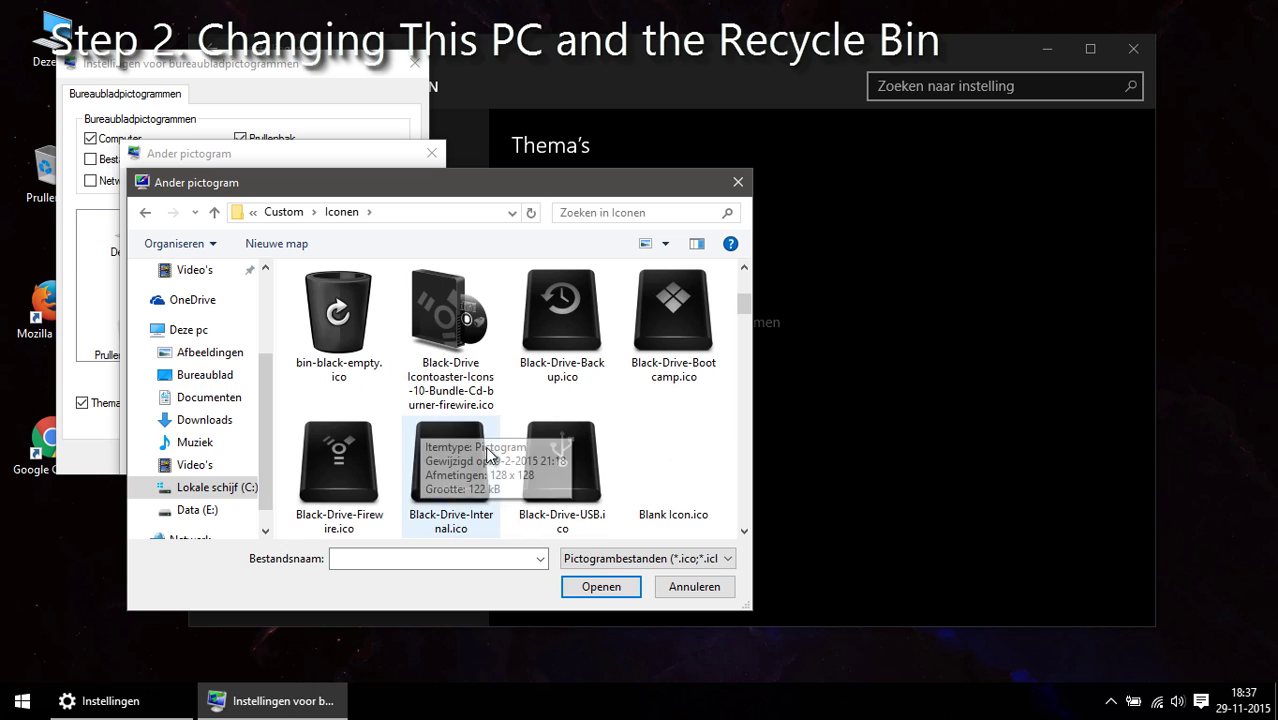
pyautogui.scroll(-1, 419, 430)
pyautogui.click(336, 435)
pyautogui.doubleClick(336, 435)
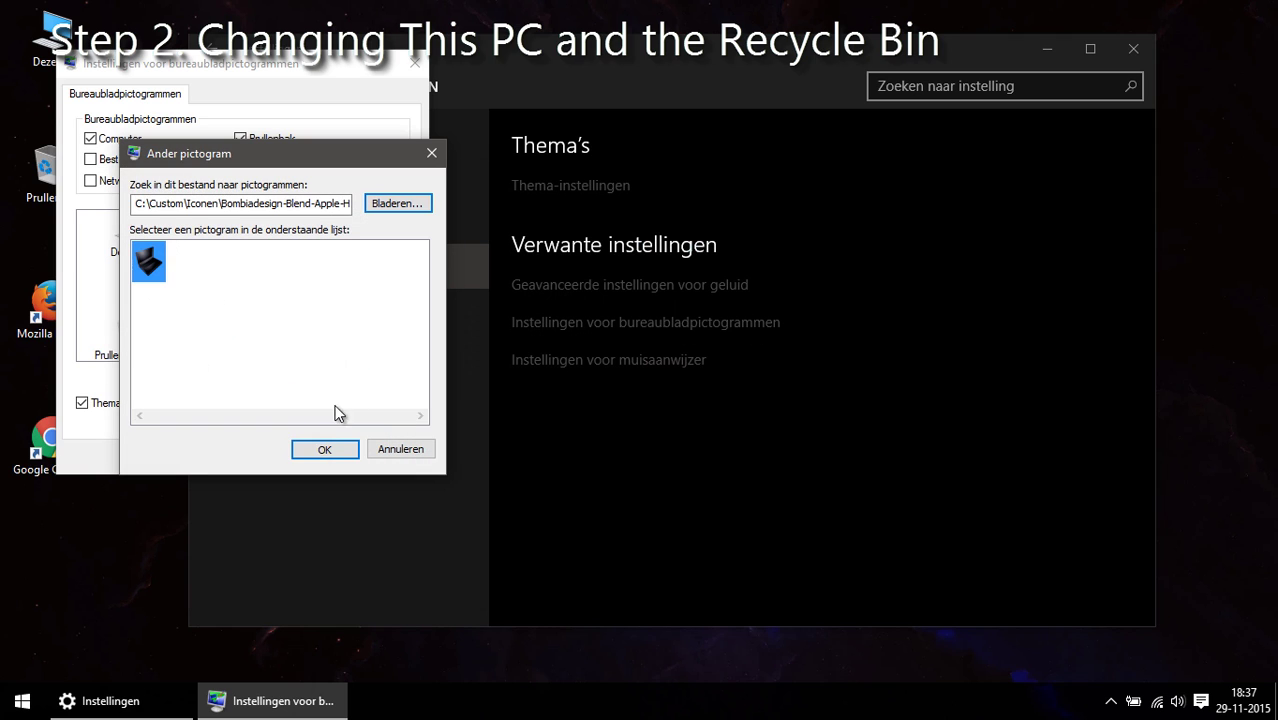
pyautogui.click(323, 452)
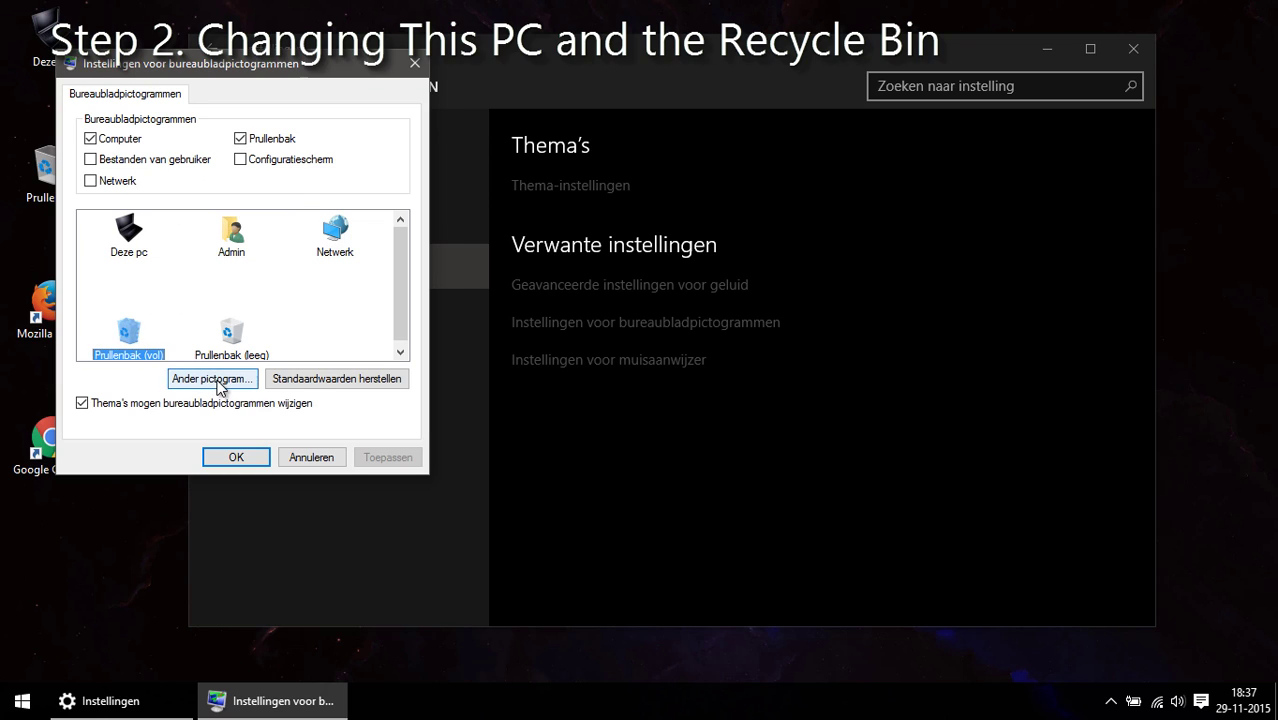
# Give the full Recycle Bin a custom black bin icon and the empty one Bin dicht.ico from C:\Custom\Iconen.
pyautogui.click(218, 388)
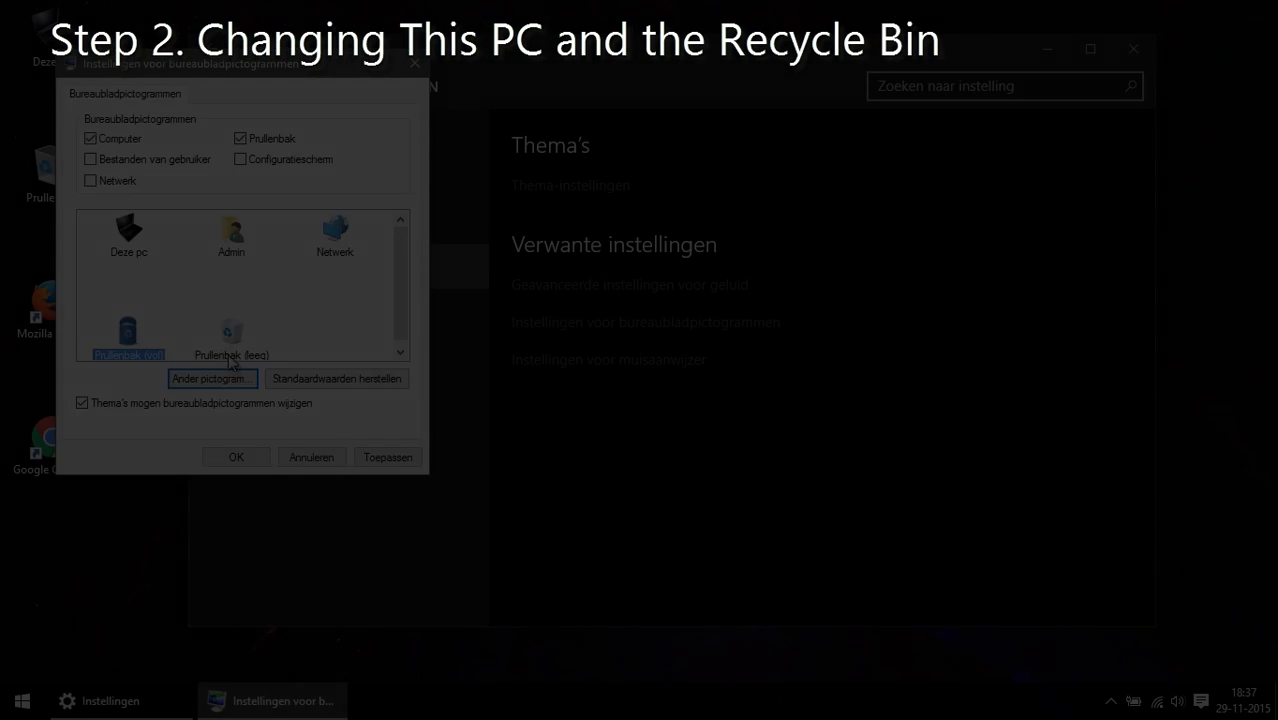
pyautogui.click(231, 340)
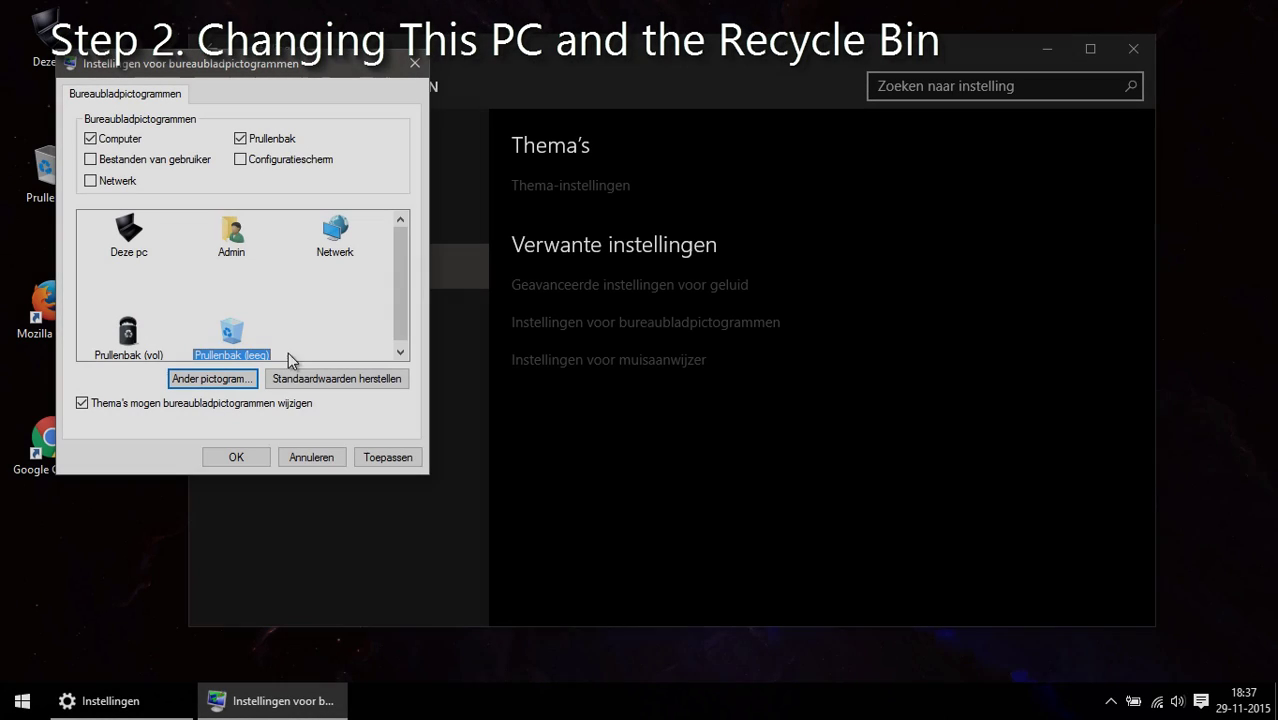
pyautogui.click(212, 378)
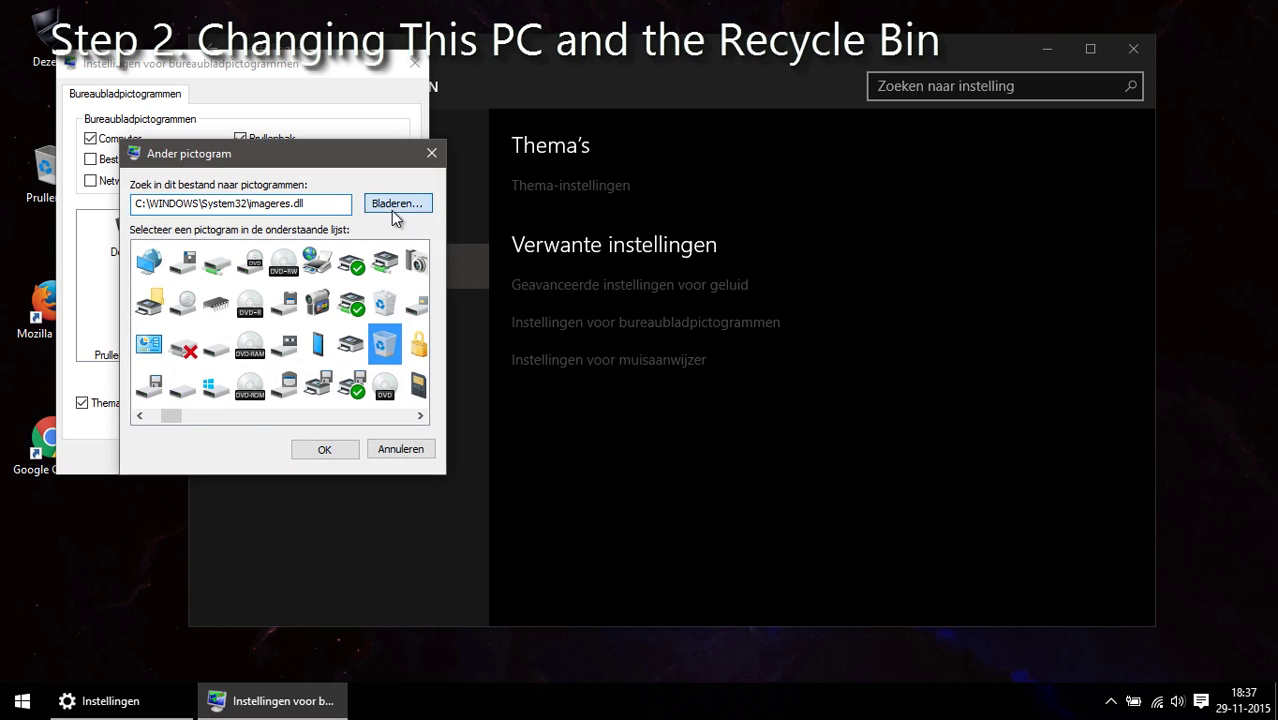
pyautogui.click(393, 210)
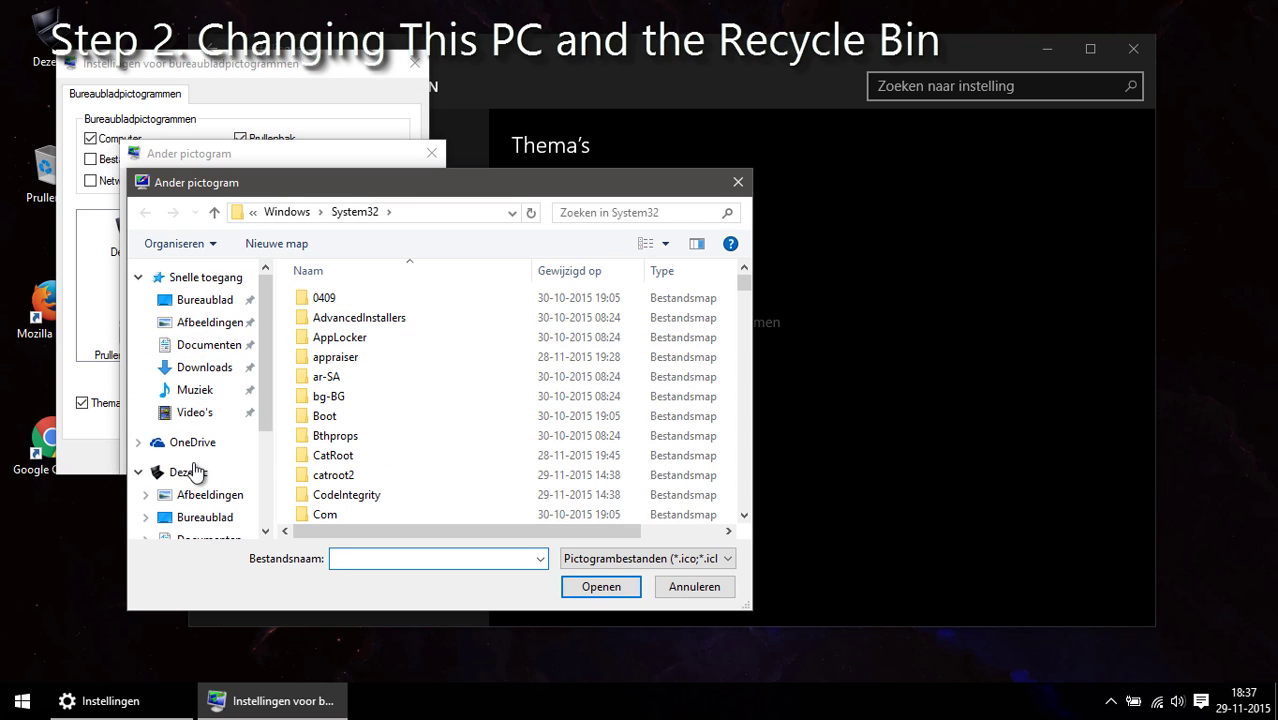
pyautogui.click(197, 472)
pyautogui.doubleClick(317, 506)
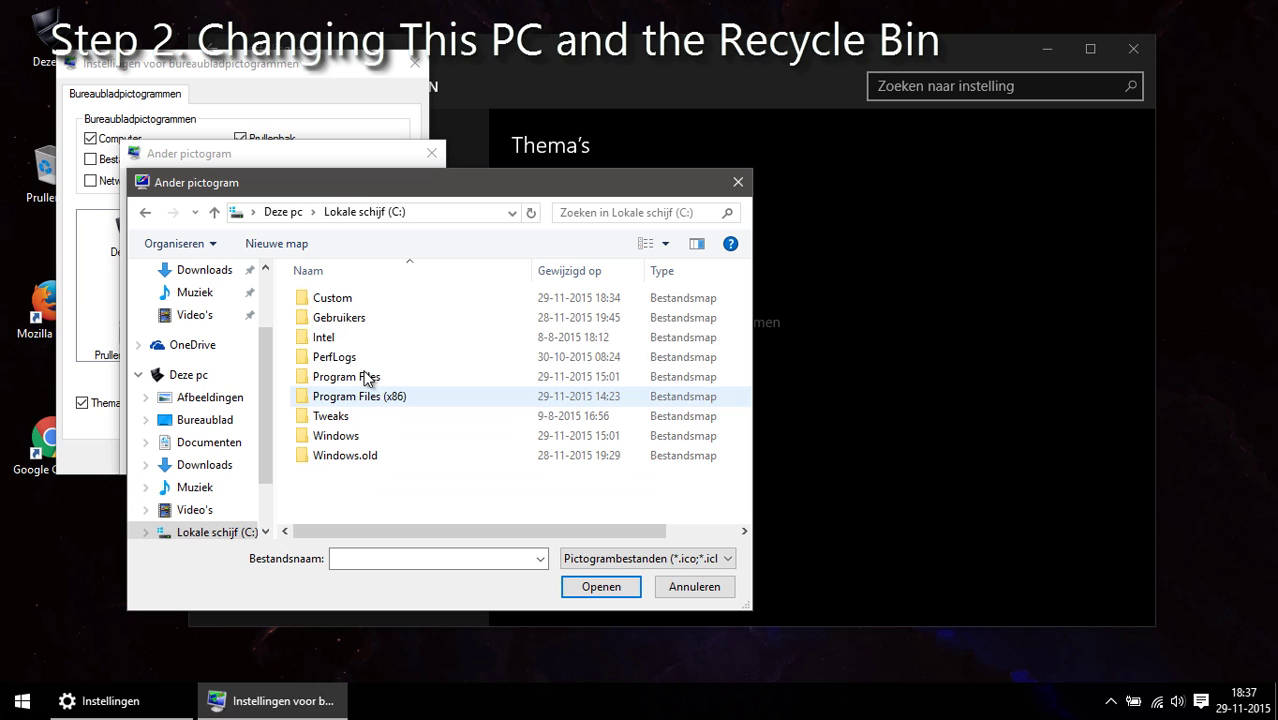
pyautogui.doubleClick(333, 297)
pyautogui.doubleClick(340, 317)
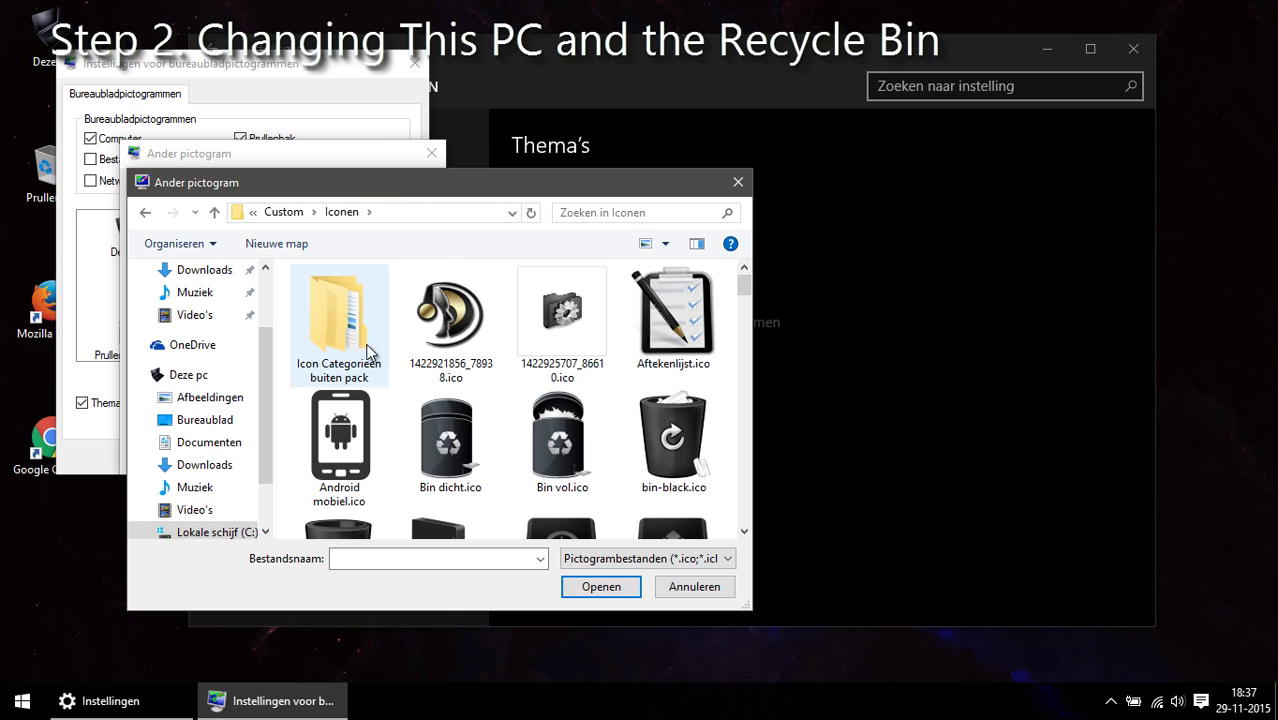
pyautogui.doubleClick(433, 452)
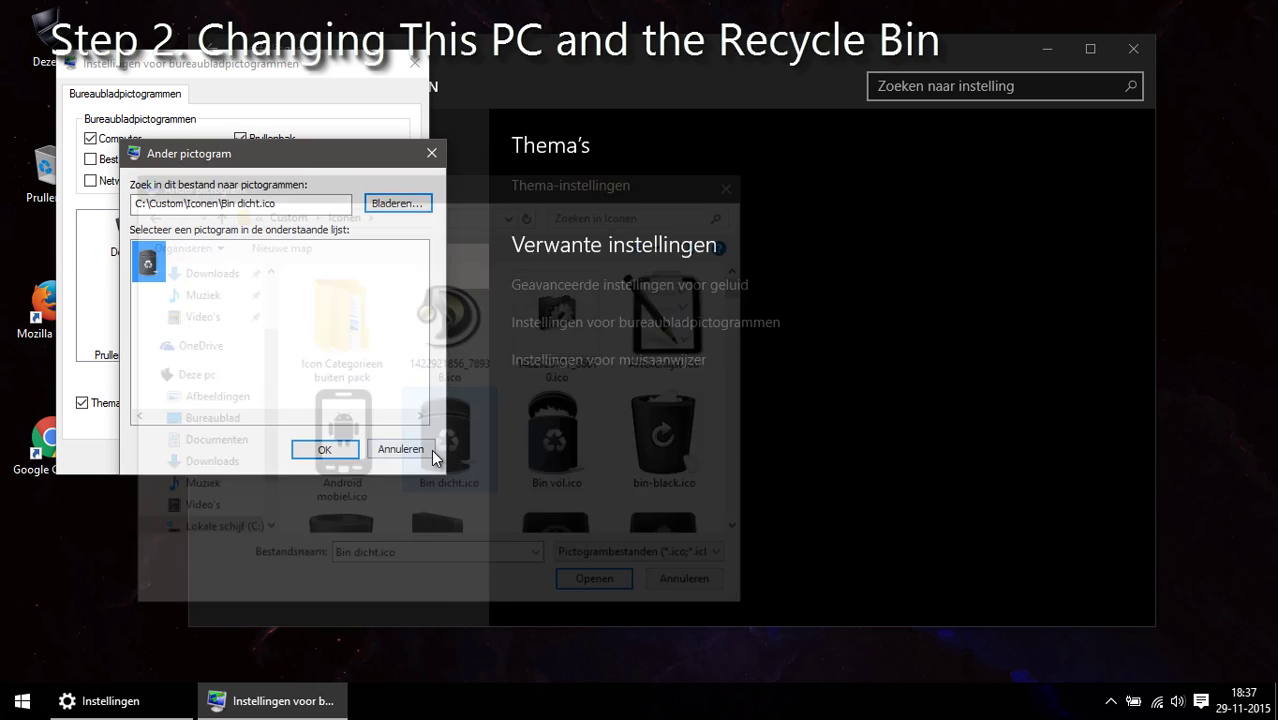
pyautogui.click(322, 452)
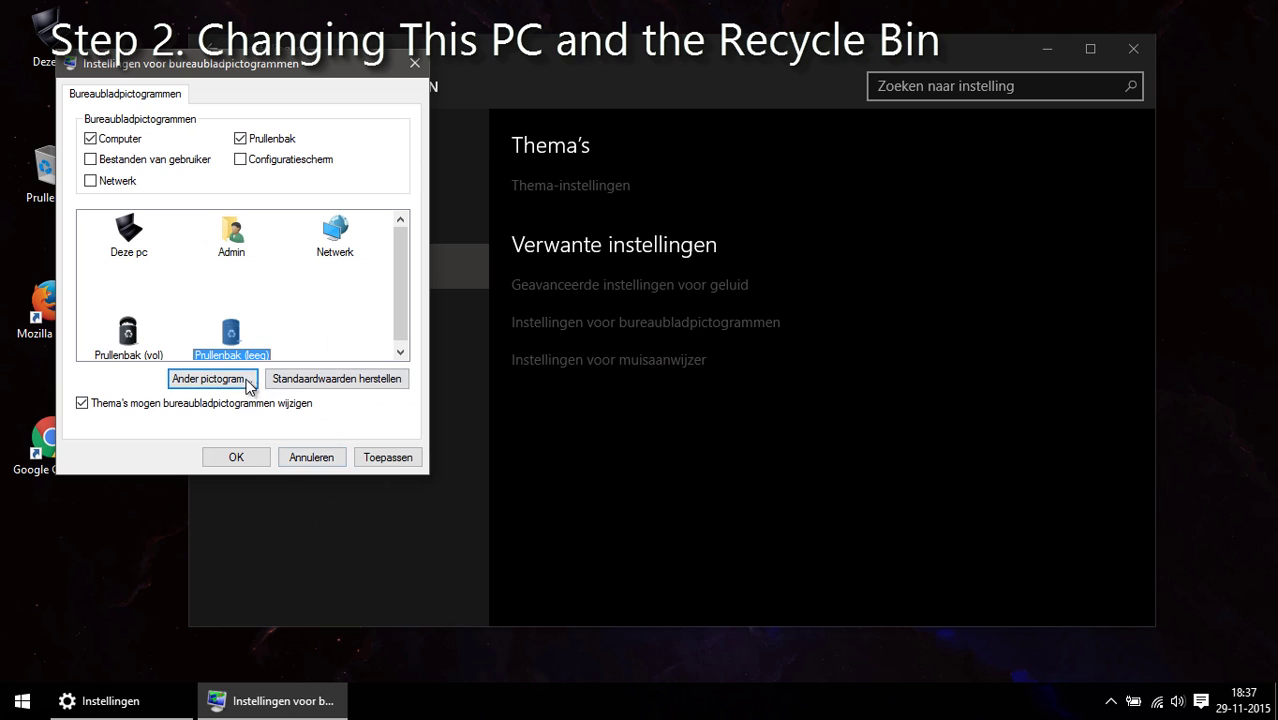
# Apply the new desktop icons, then close the desktop icon settings and the personalization window.
pyautogui.click(389, 458)
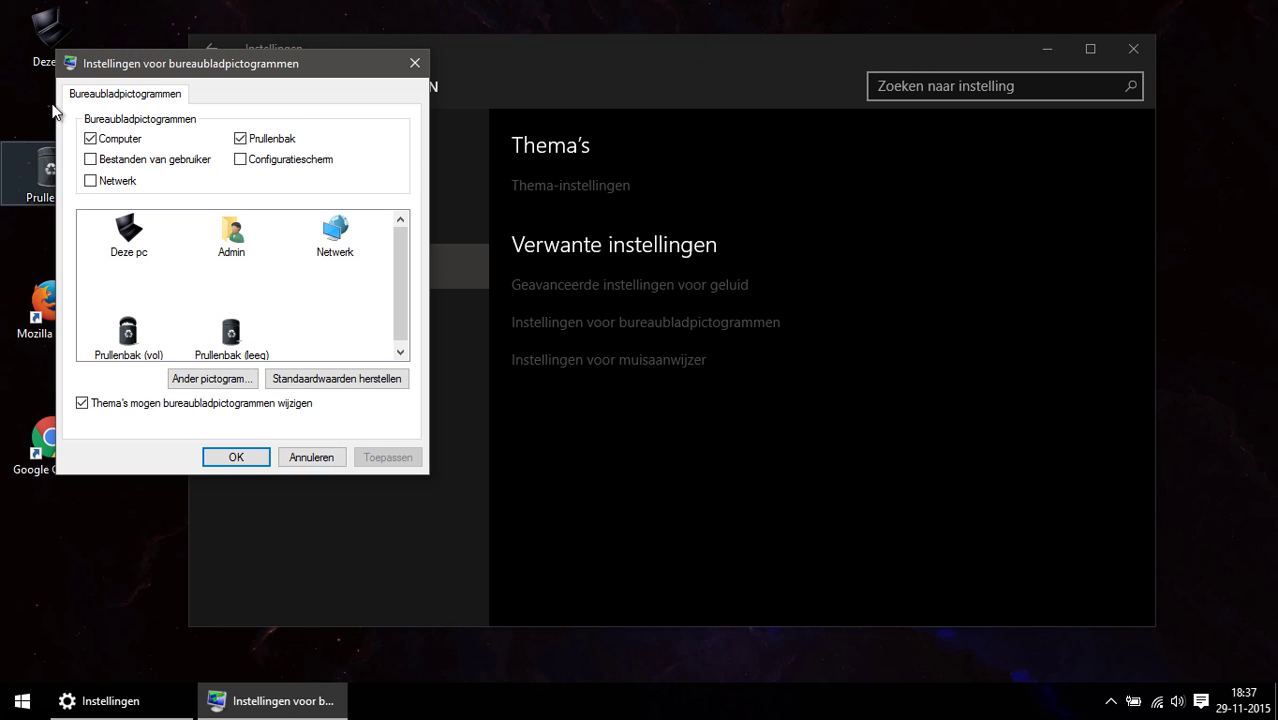
pyautogui.click(230, 458)
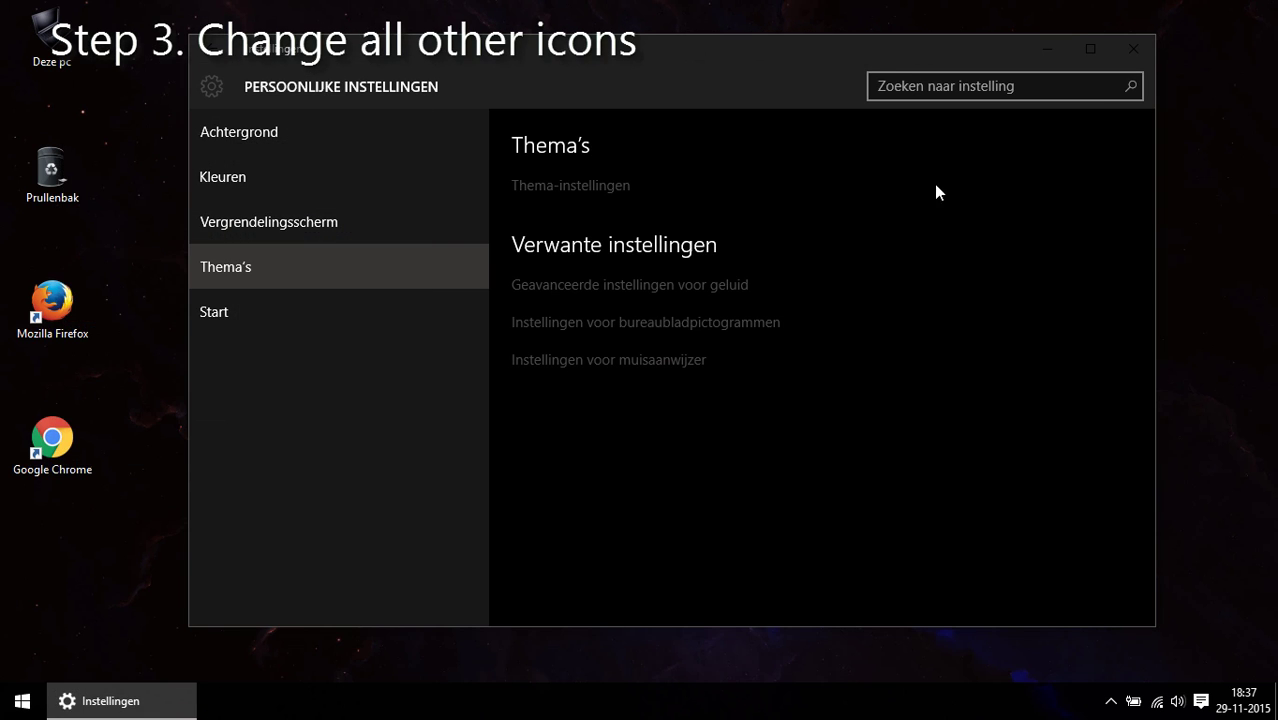
pyautogui.click(1133, 50)
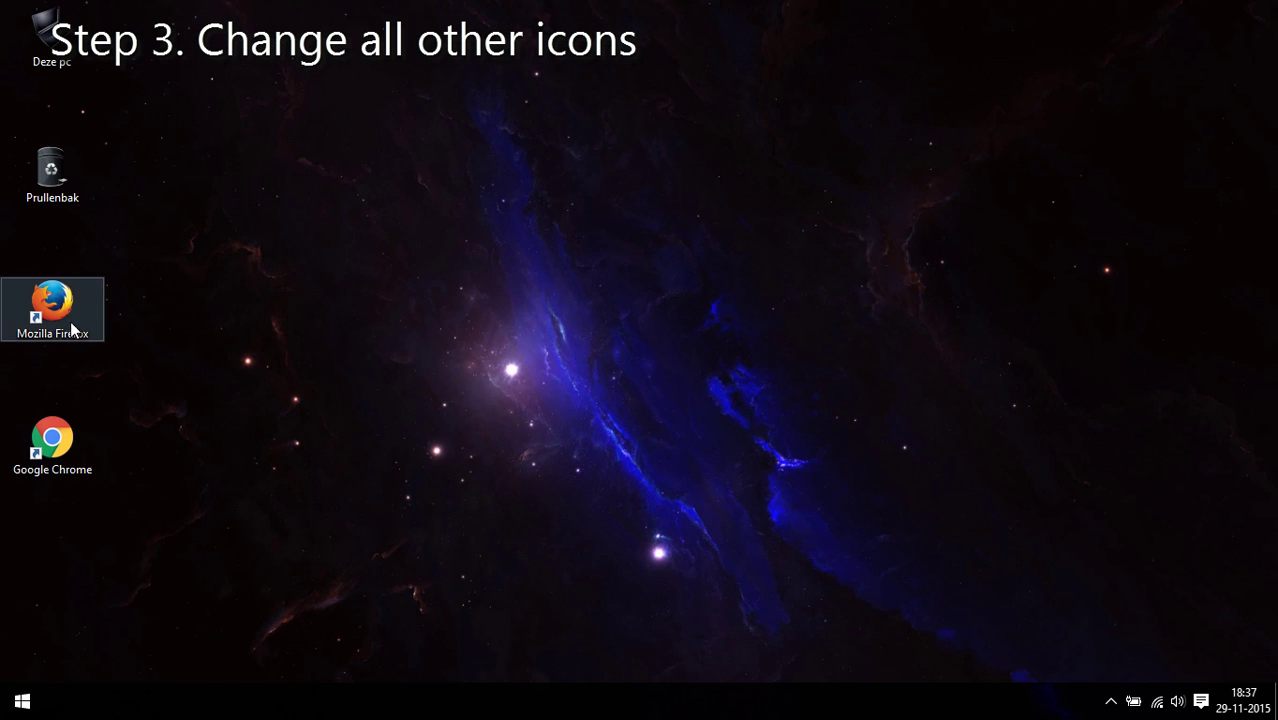
# Open the Mozilla Firefox shortcut's icon selection from its properties and browse to C:\Custom\Iconen.
pyautogui.rightClick(68, 292)
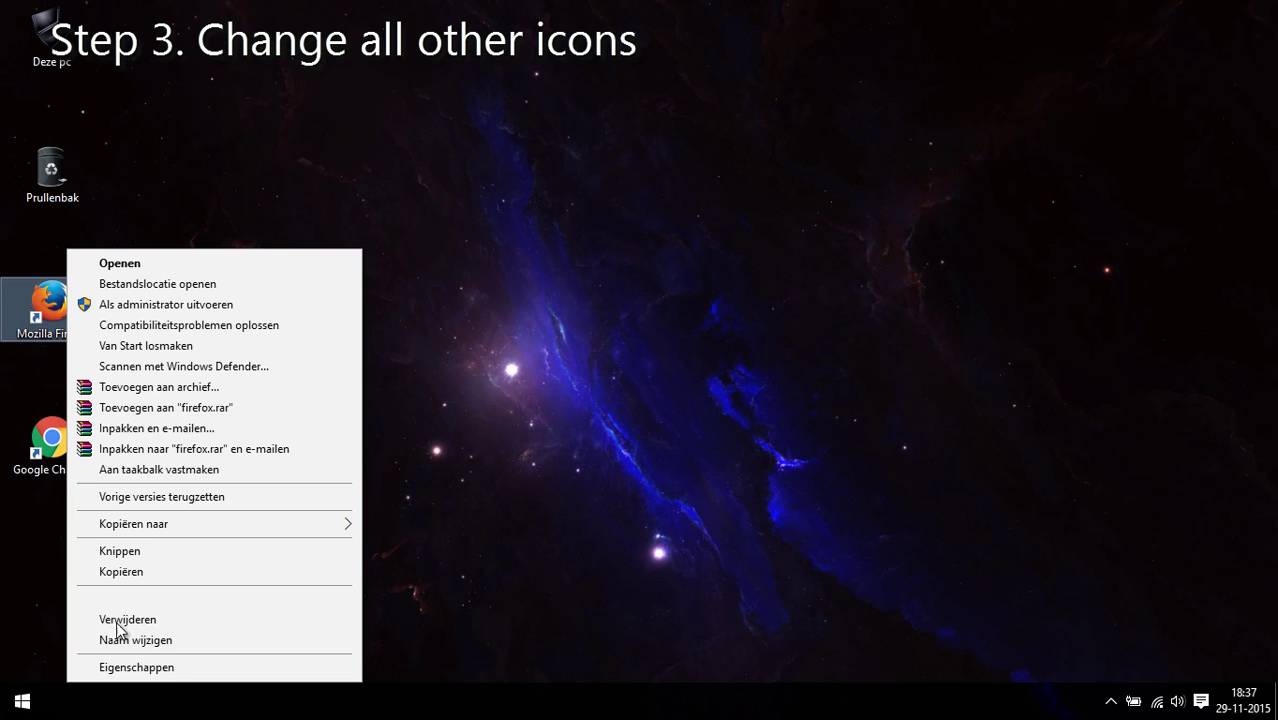
pyautogui.click(130, 667)
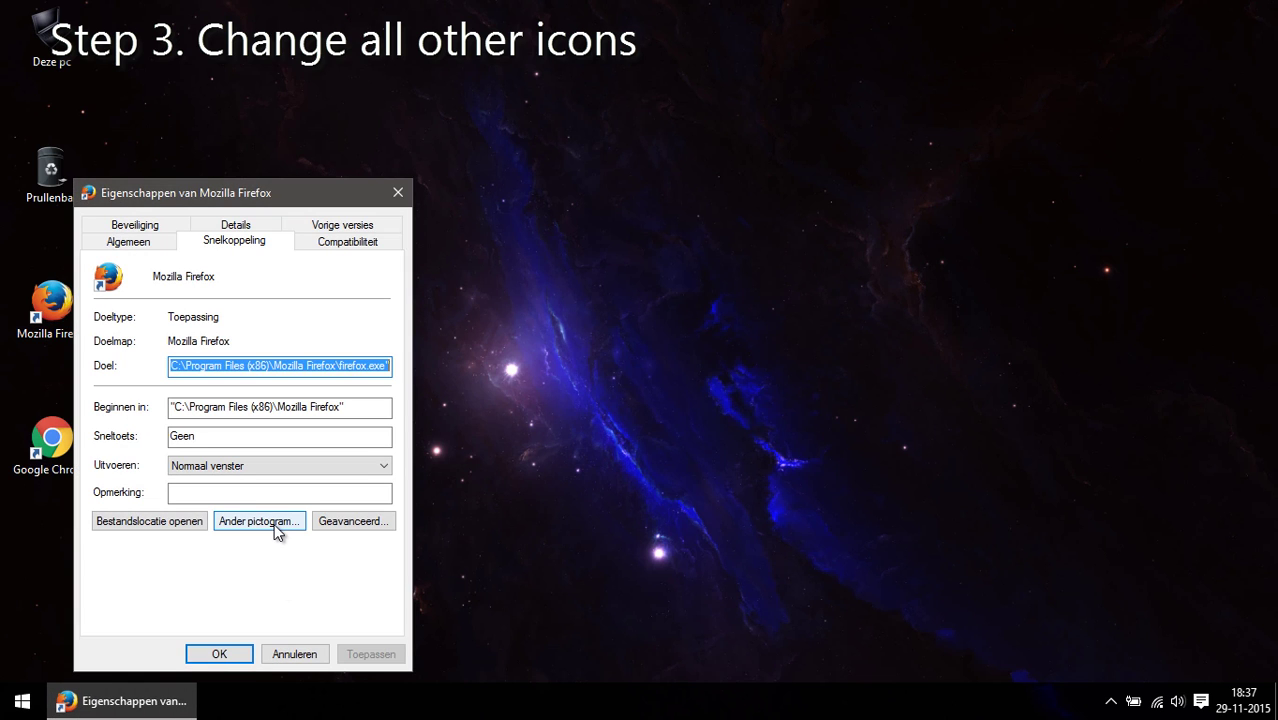
pyautogui.click(275, 524)
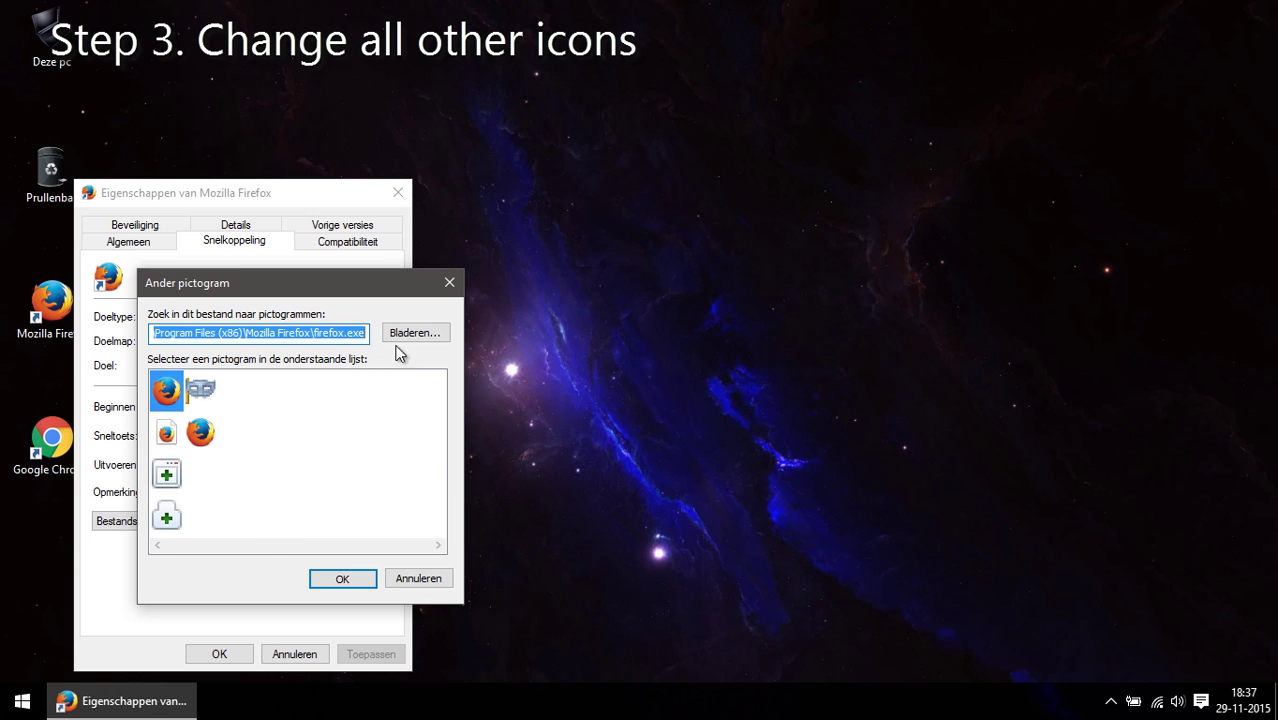
pyautogui.click(418, 334)
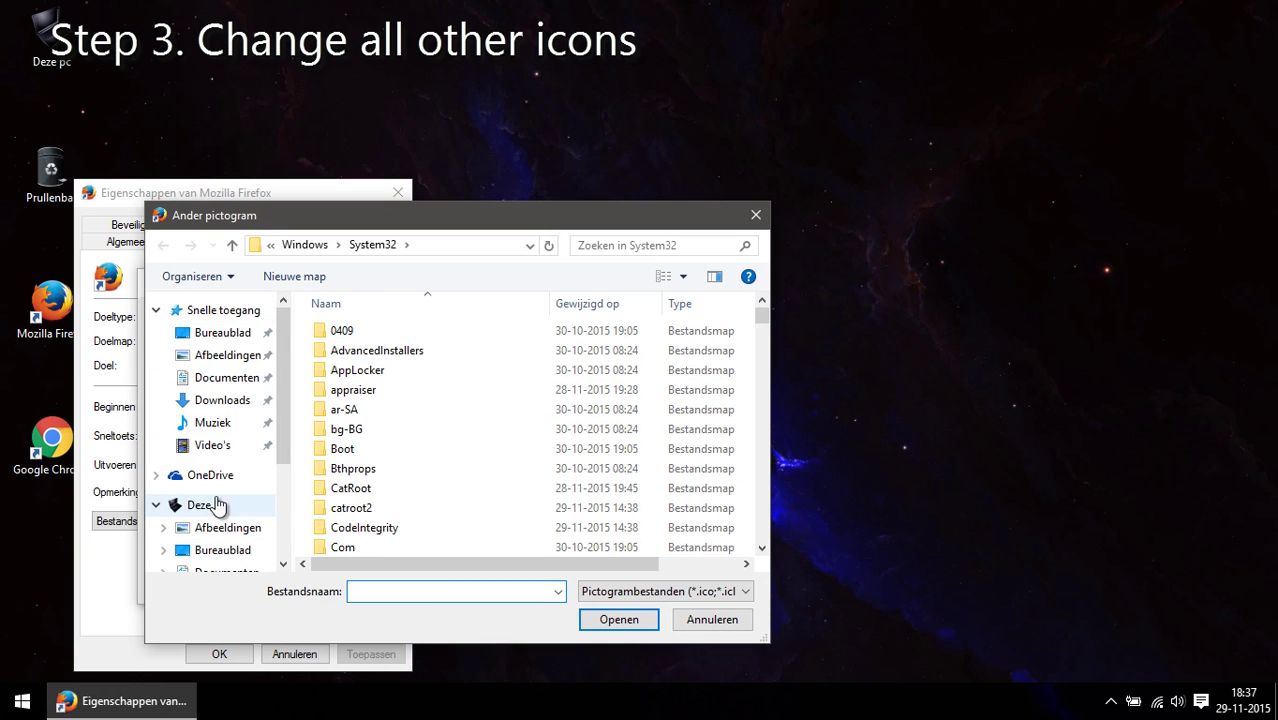
pyautogui.click(200, 505)
pyautogui.doubleClick(372, 535)
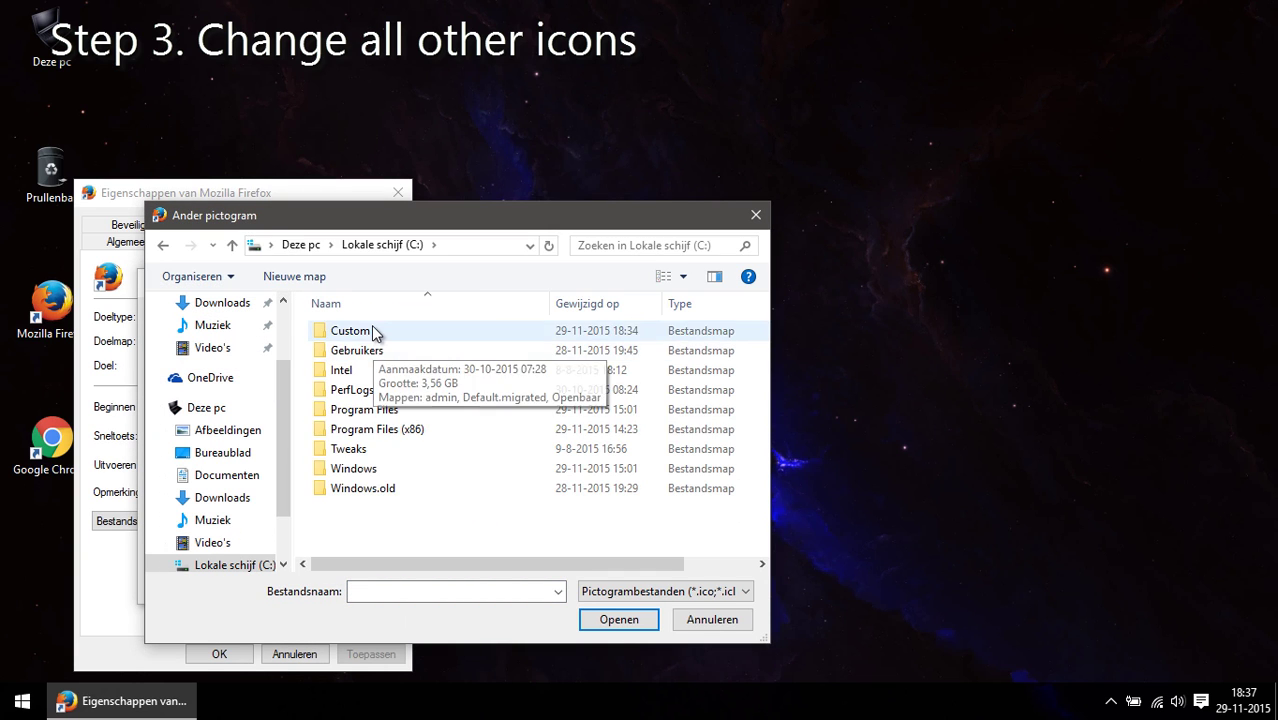
pyautogui.doubleClick(373, 332)
pyautogui.doubleClick(357, 352)
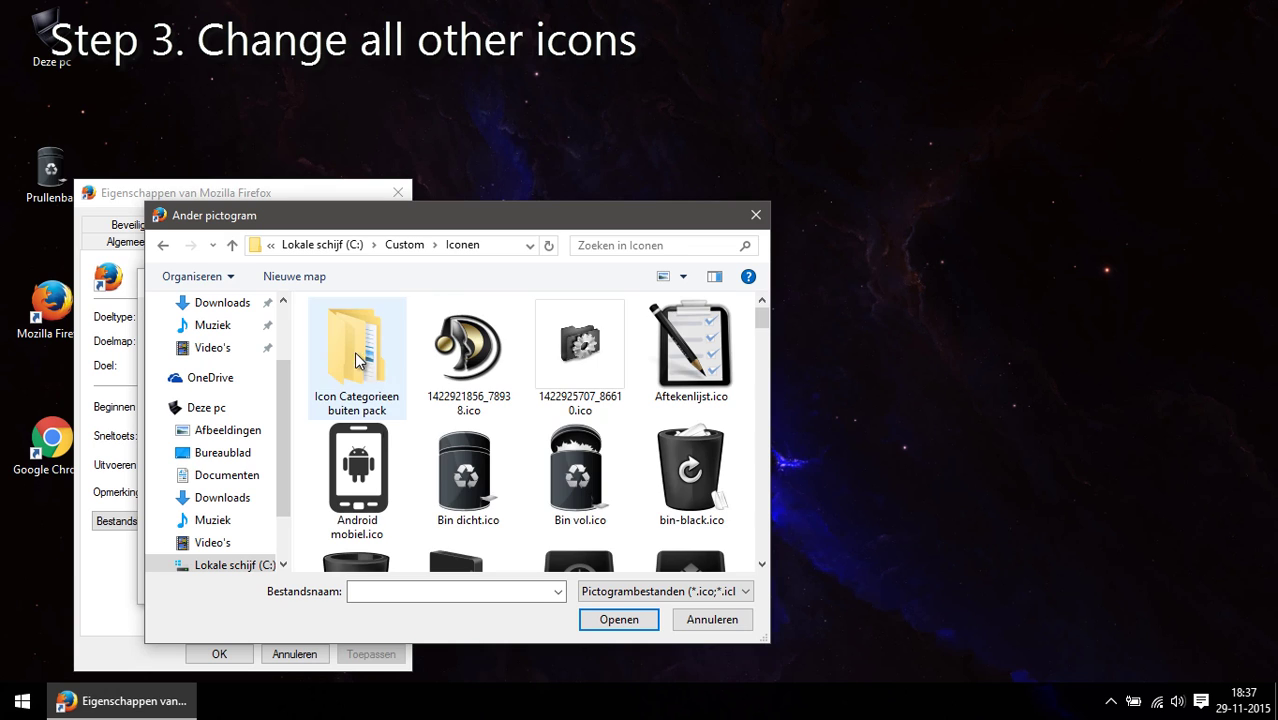
# Set firefox_inverse_256.ico as the Mozilla Firefox shortcut's icon, apply it and close the properties.
pyautogui.scroll(-5, 456, 458)
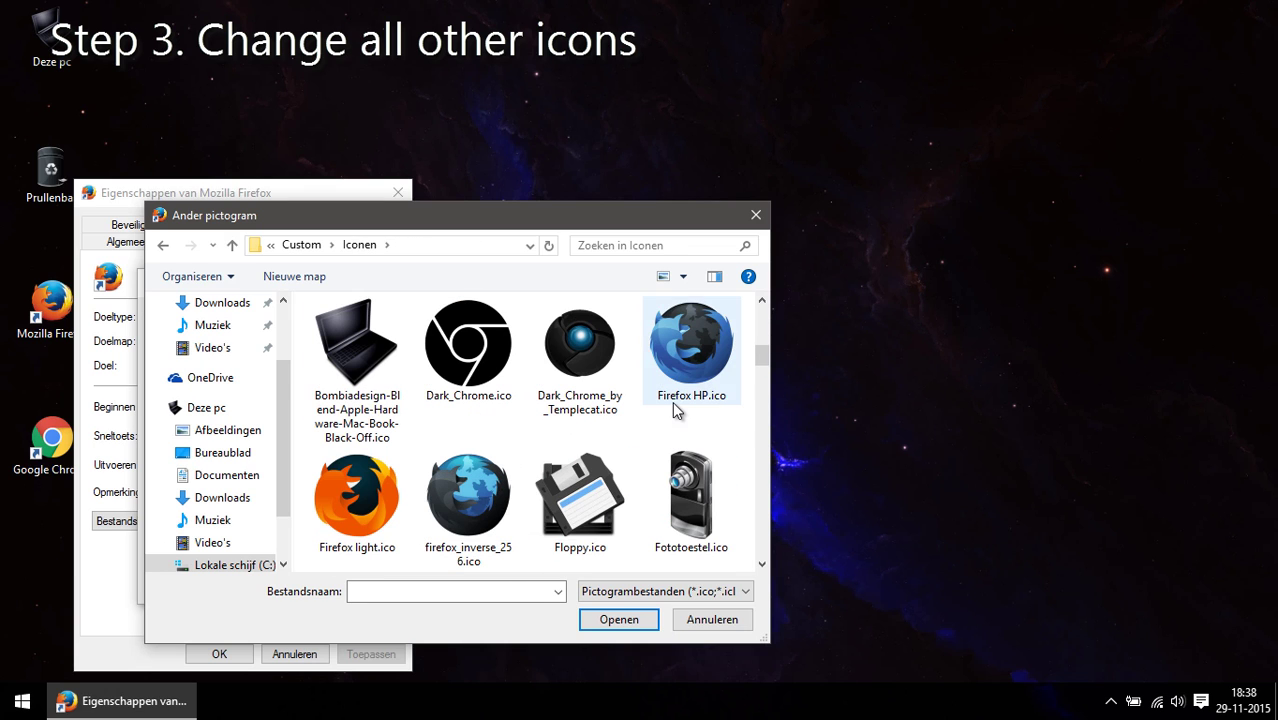
pyautogui.click(473, 492)
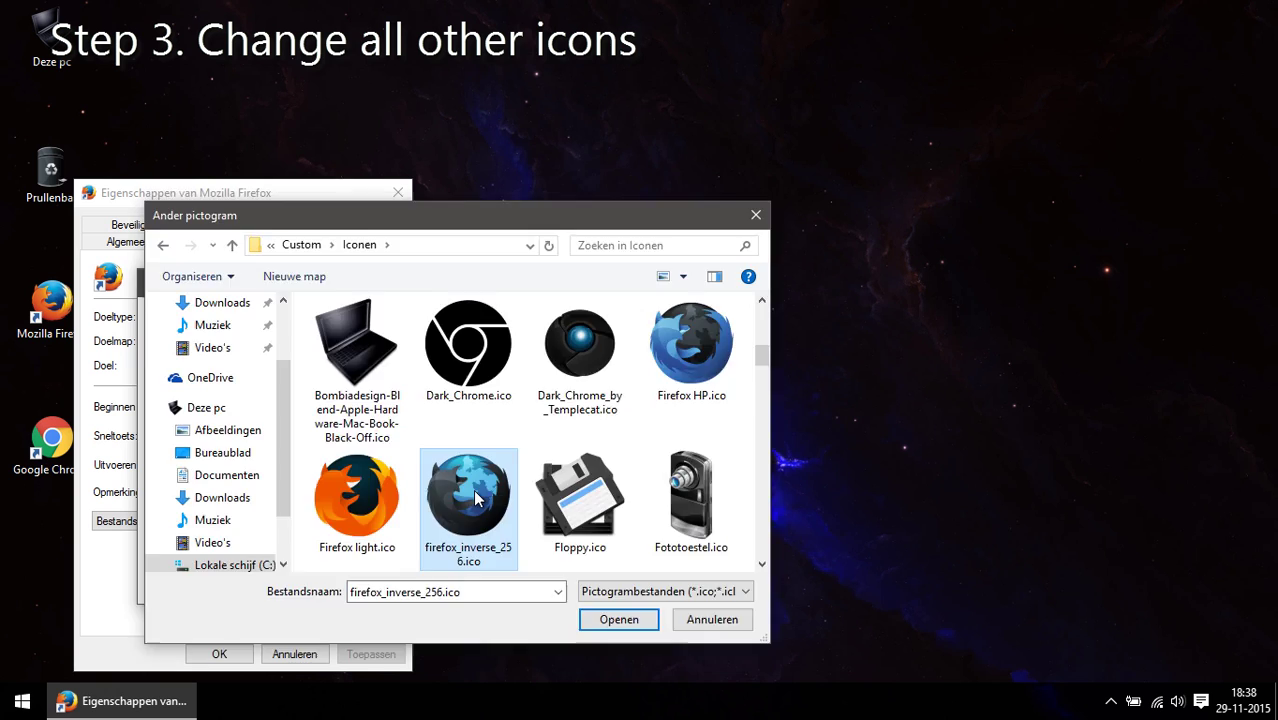
pyautogui.doubleClick(473, 489)
pyautogui.click(350, 584)
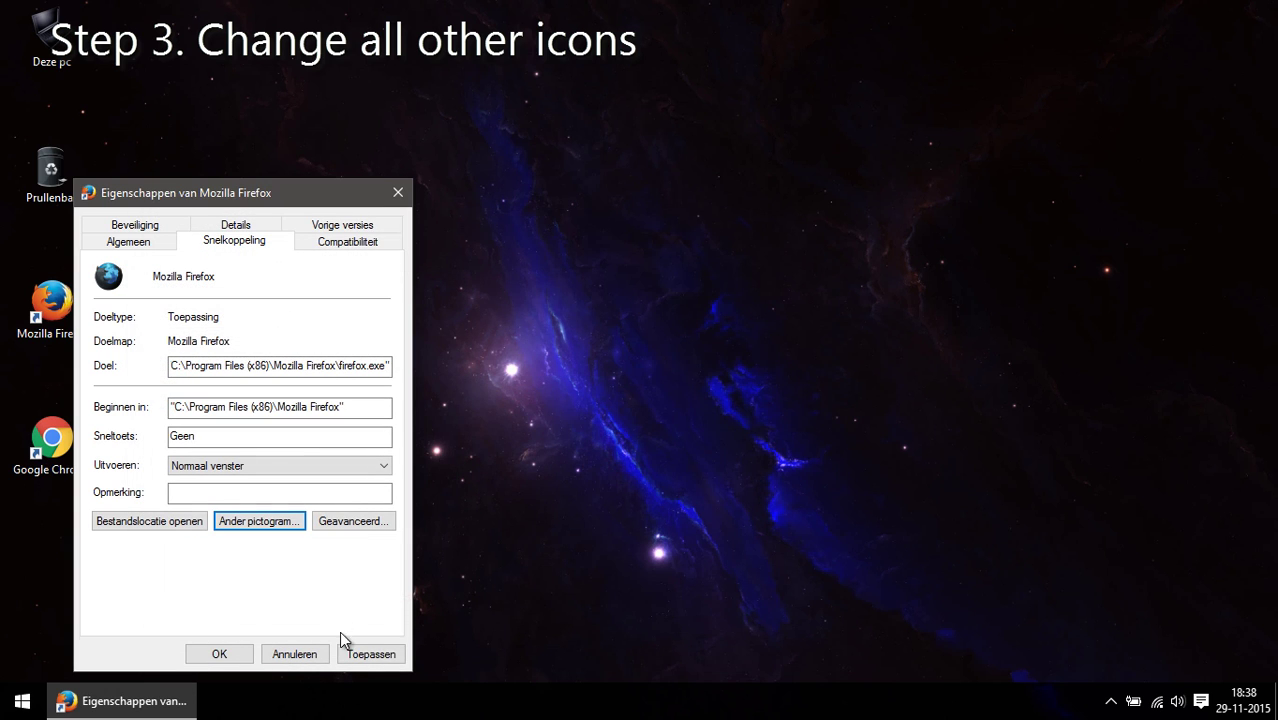
pyautogui.click(366, 655)
pyautogui.click(271, 484)
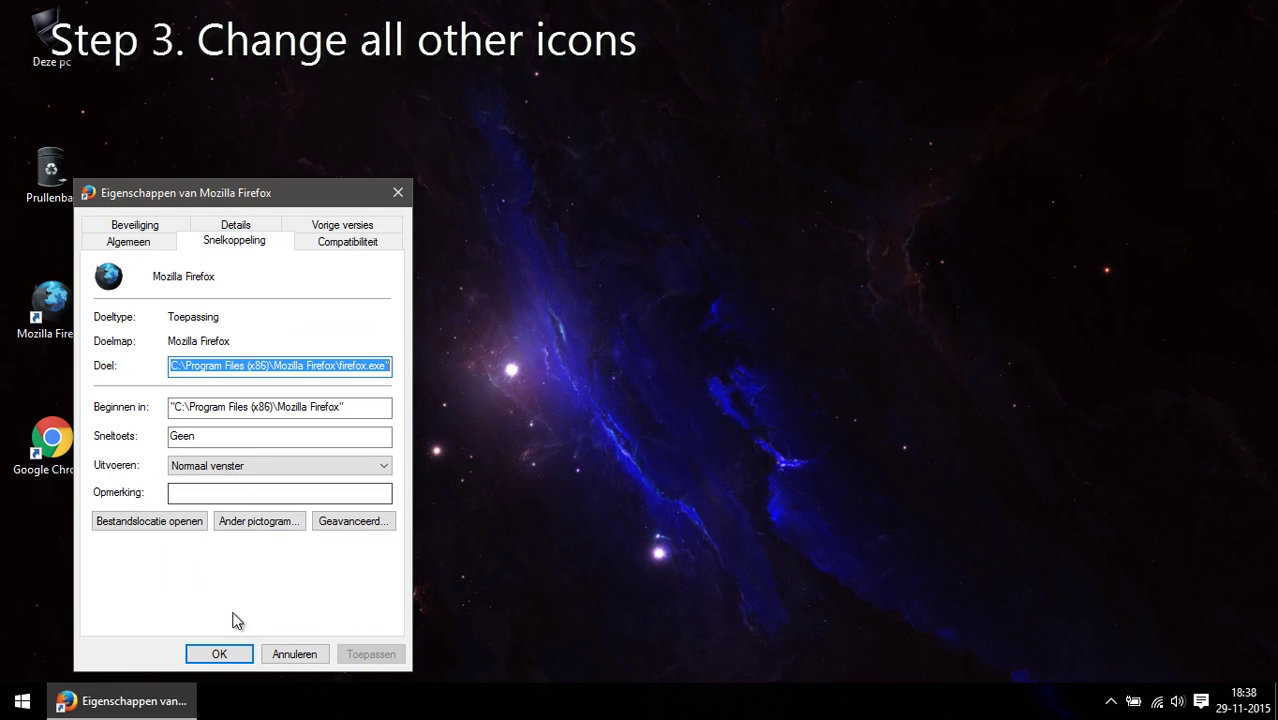
pyautogui.click(210, 655)
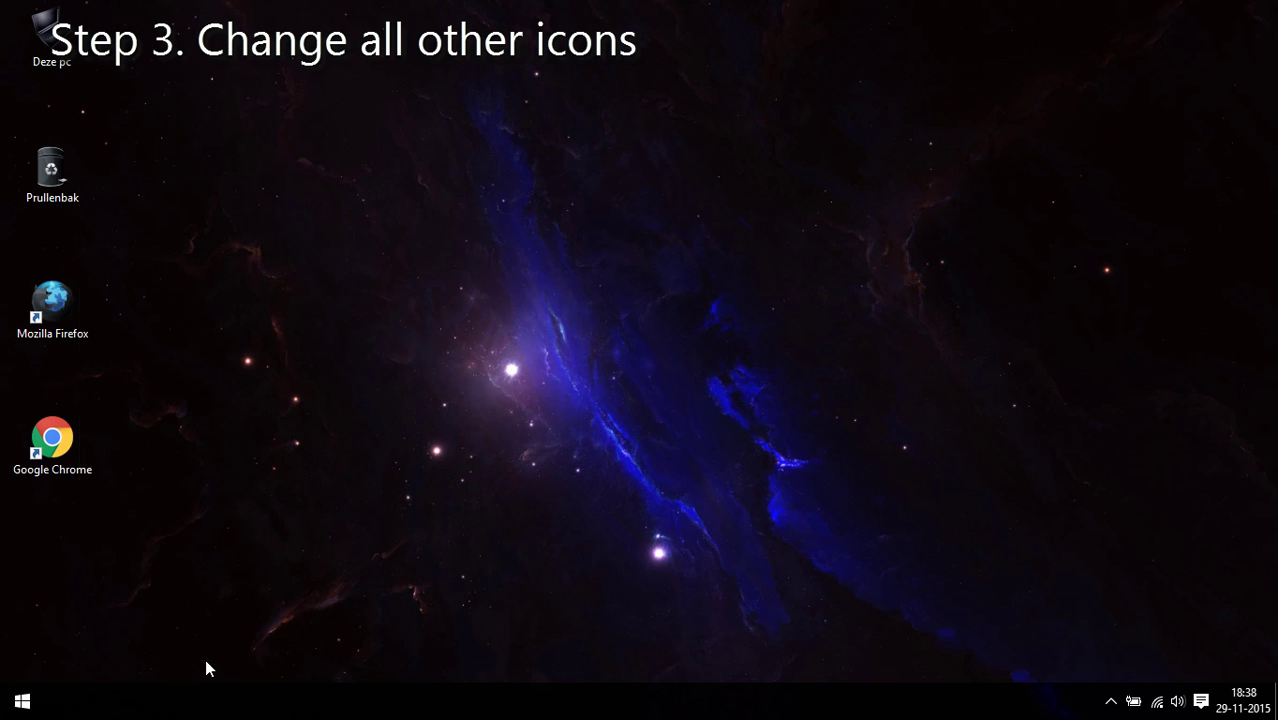
# Open the Google Chrome shortcut's icon selection from its properties, dismiss the missing-file warning and browse for an icon file.
pyautogui.rightClick(50, 440)
pyautogui.click(140, 662)
pyautogui.click(240, 521)
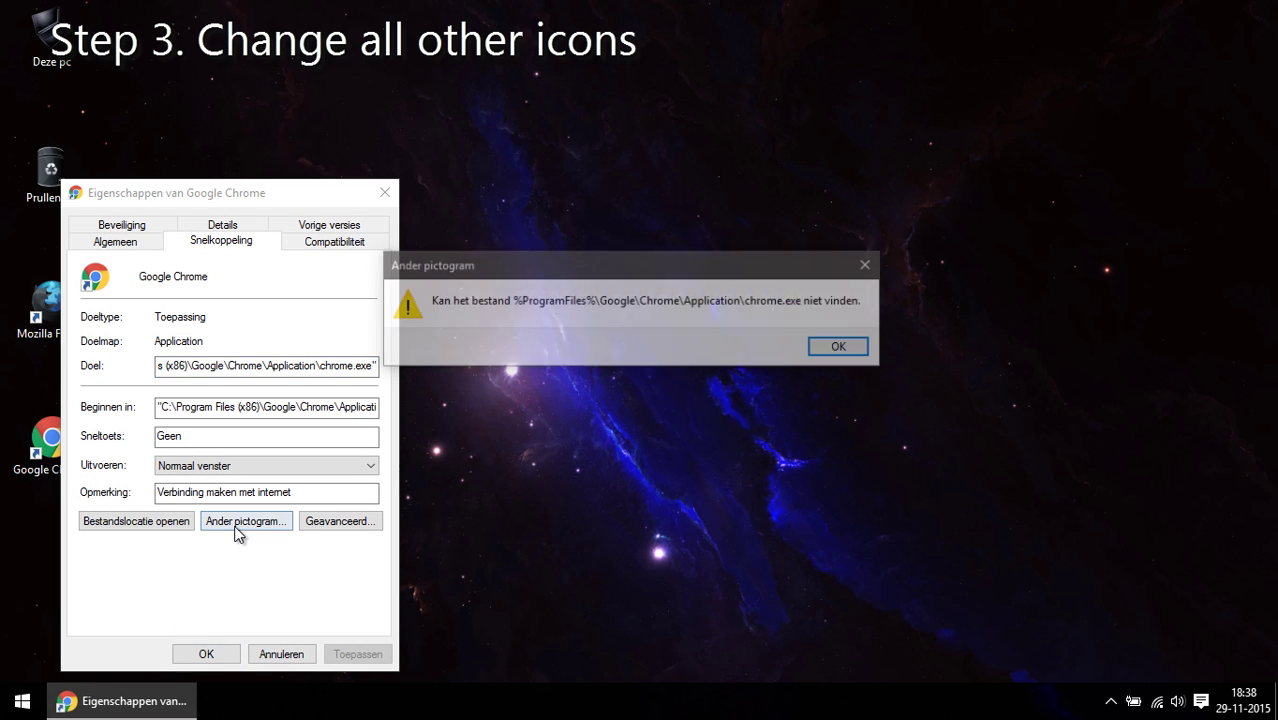
pyautogui.click(838, 347)
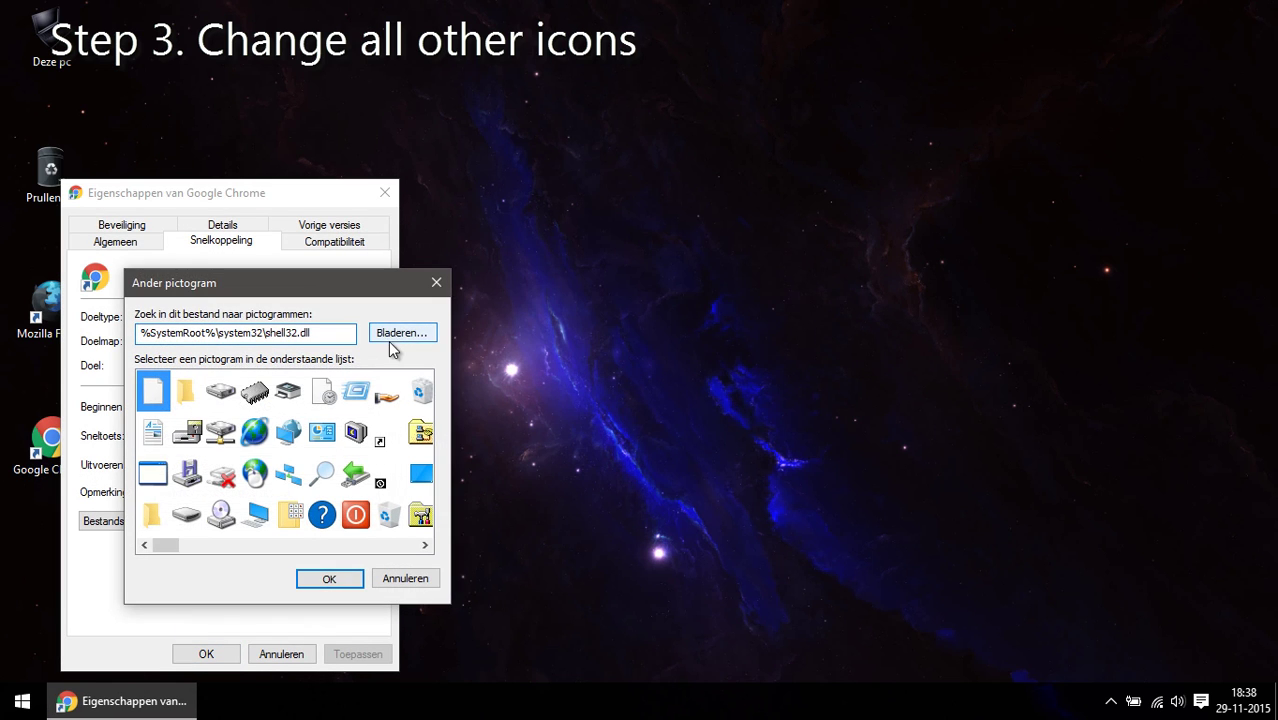
pyautogui.click(428, 328)
# Set Dark_Chrome_by_Templecat.ico from C:\Custom\Iconen as the Google Chrome shortcut's icon, apply it and close the properties.
pyautogui.scroll(-2, 447, 373)
pyautogui.click(540, 480)
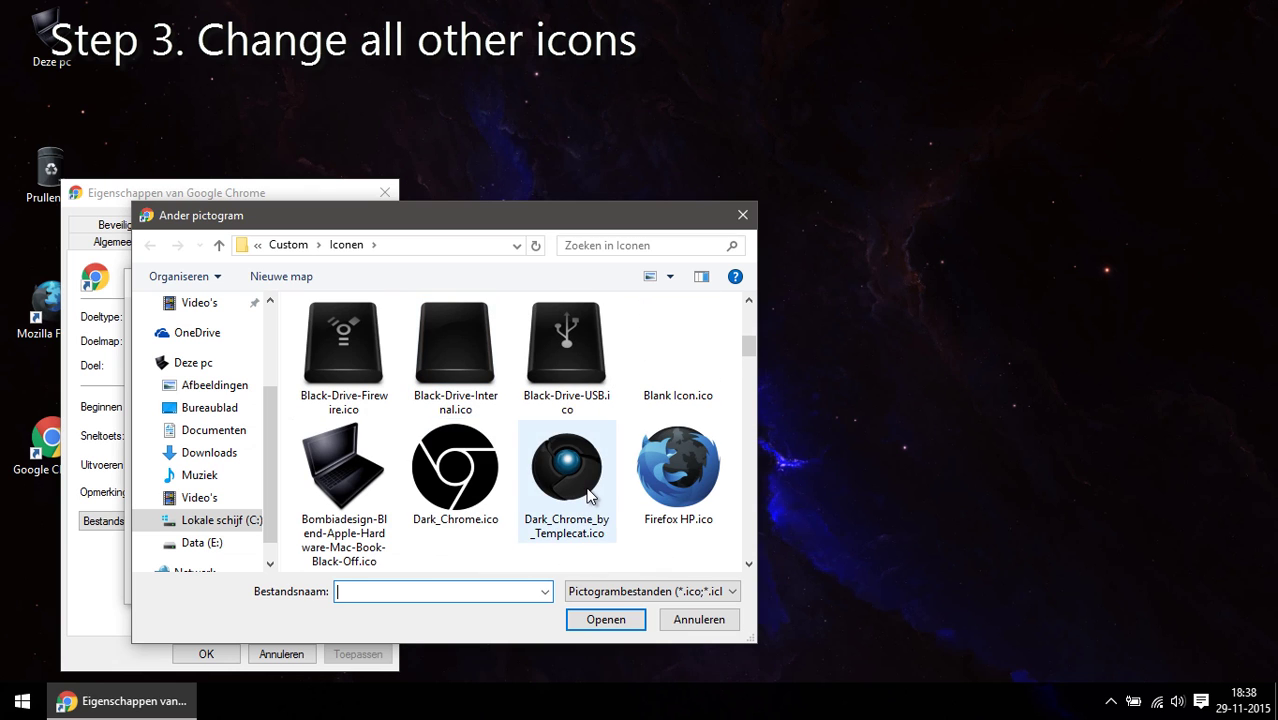
pyautogui.doubleClick(543, 474)
pyautogui.click(345, 574)
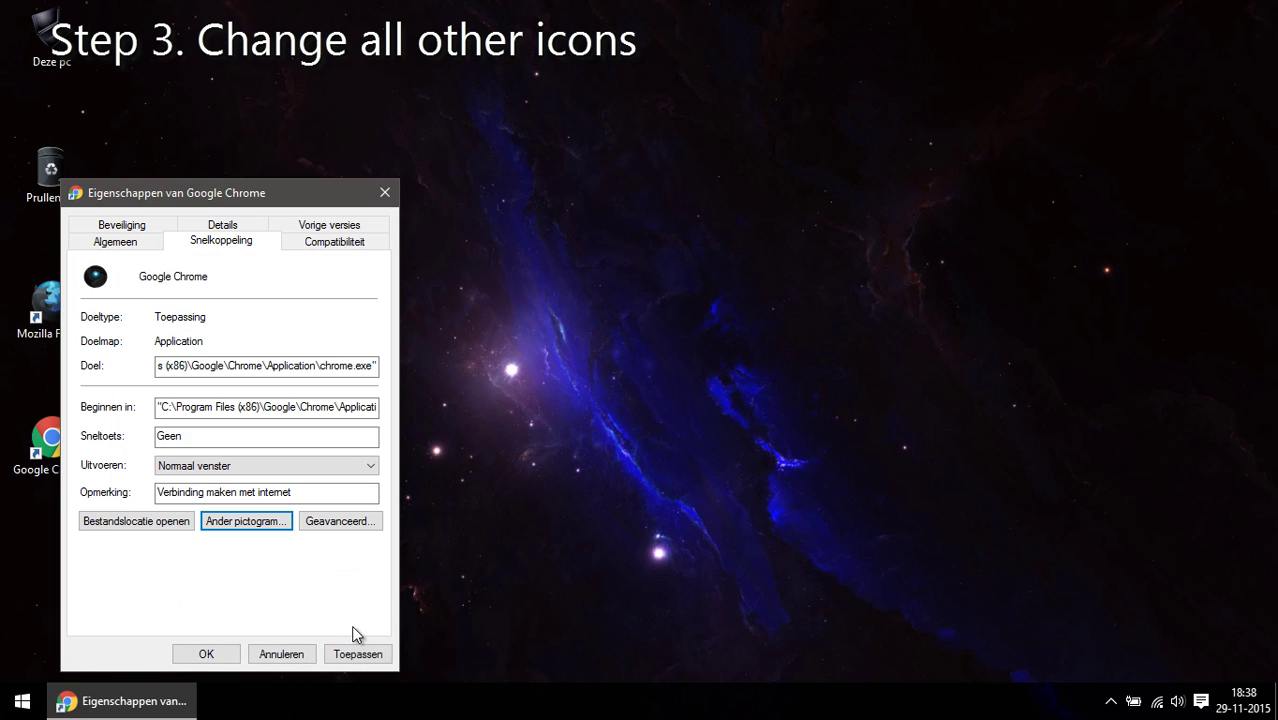
pyautogui.click(357, 654)
pyautogui.click(243, 479)
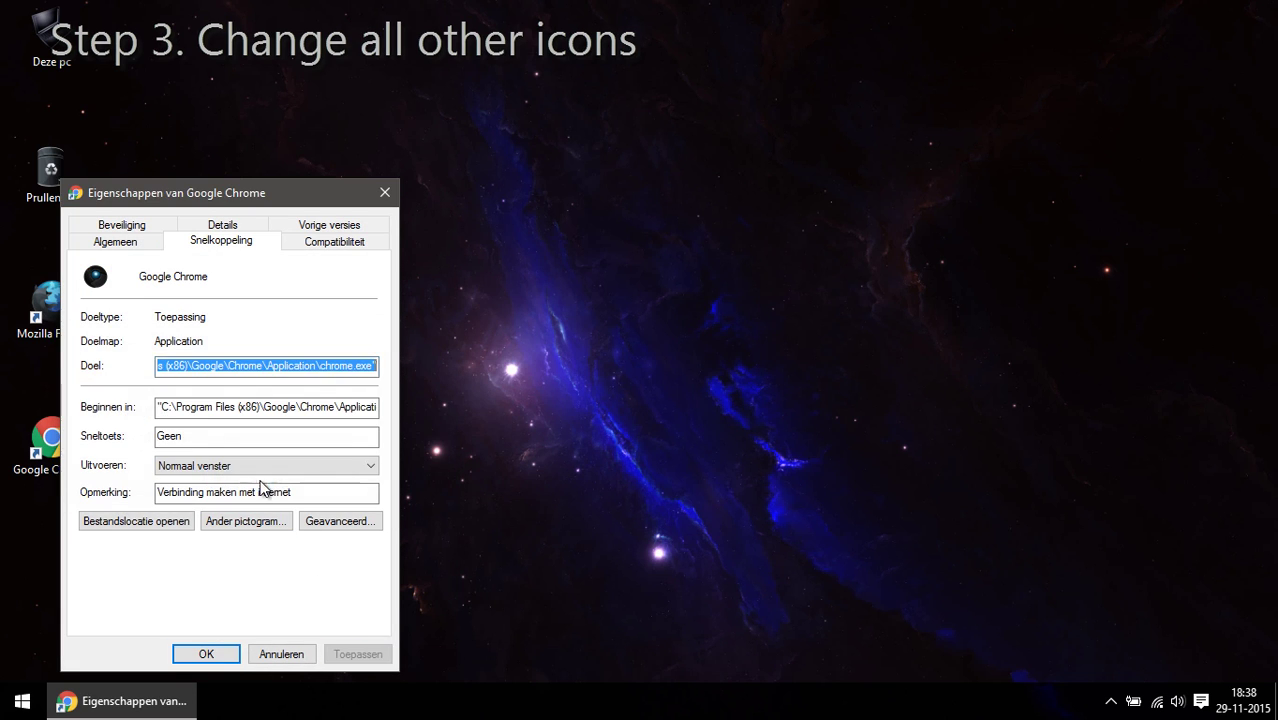
pyautogui.click(206, 654)
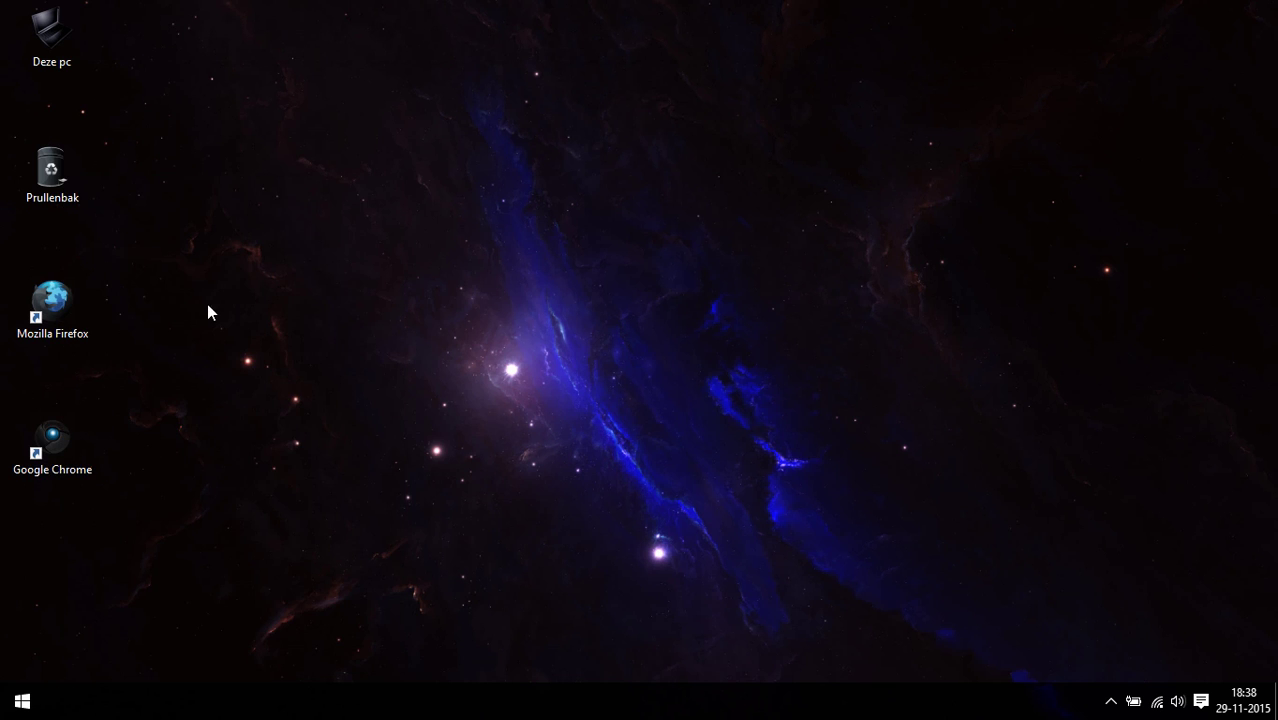